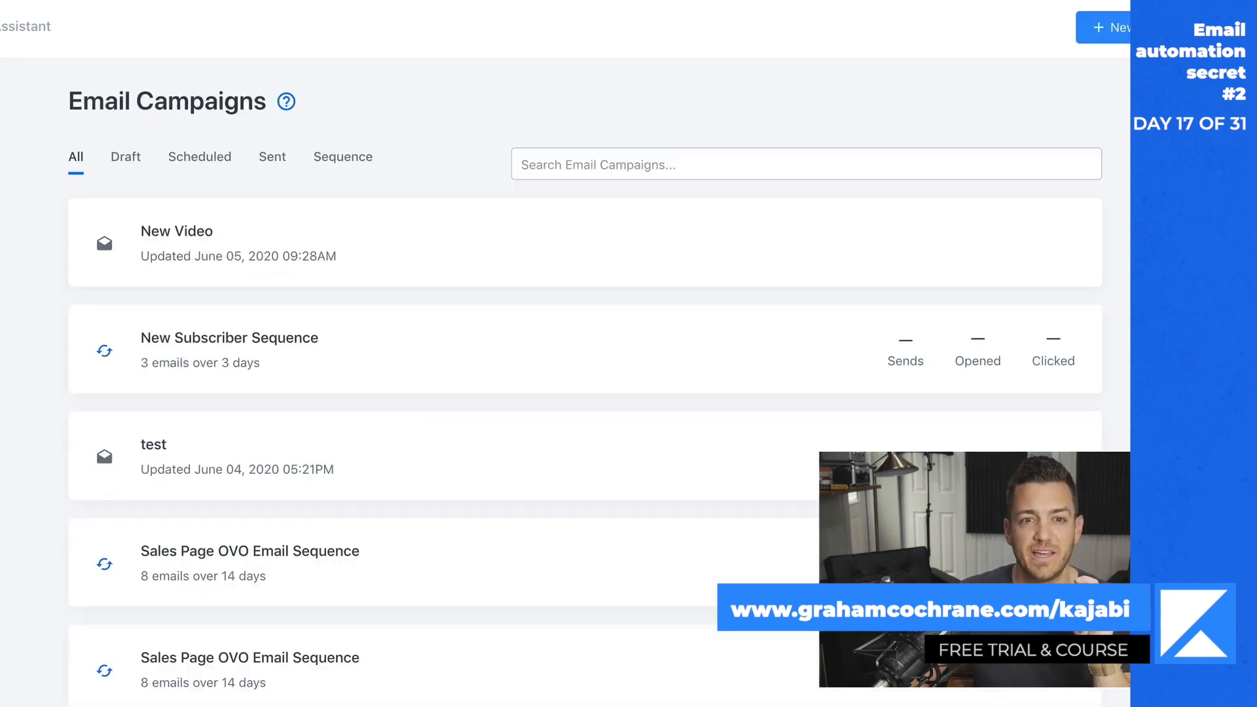
- Create a new email broadcast titled "Launch Email 1" with the classic email editor
{"action": "left_click", "coordinate": [1124, 21]}
{"action": "left_click", "coordinate": [287, 300]}
{"action": "left_click", "coordinate": [745, 553]}
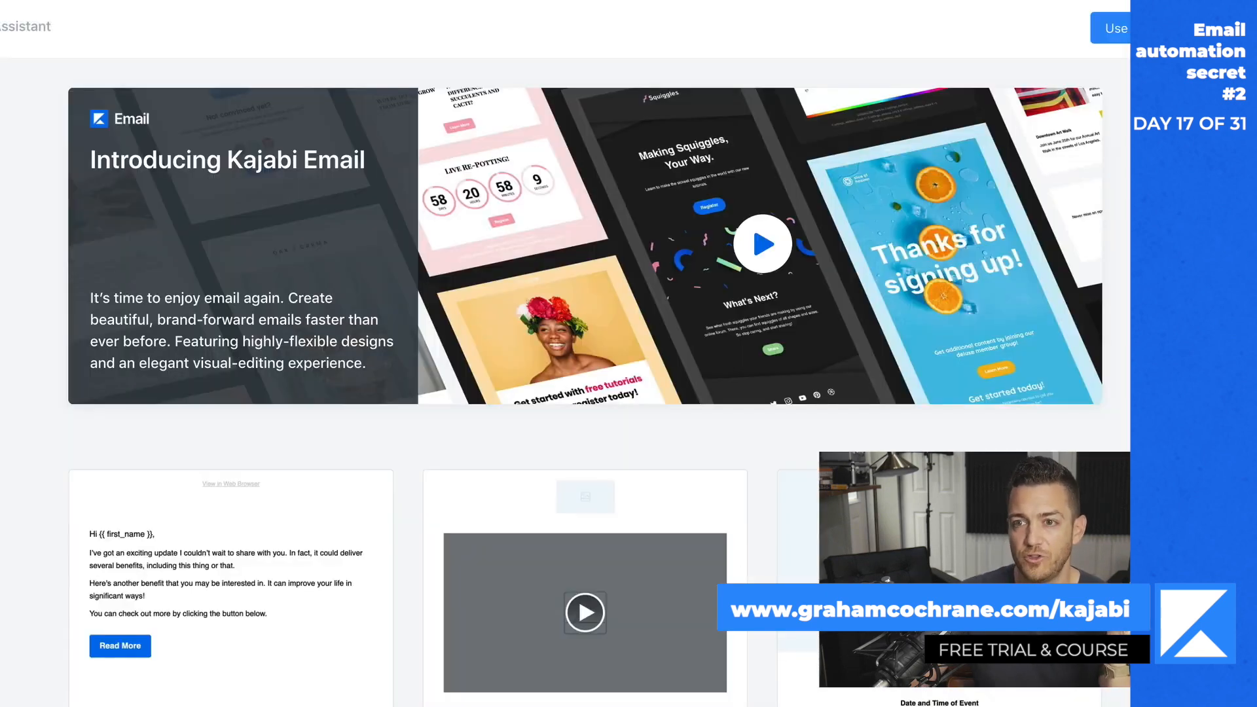
{"action": "left_click", "coordinate": [1120, 28]}
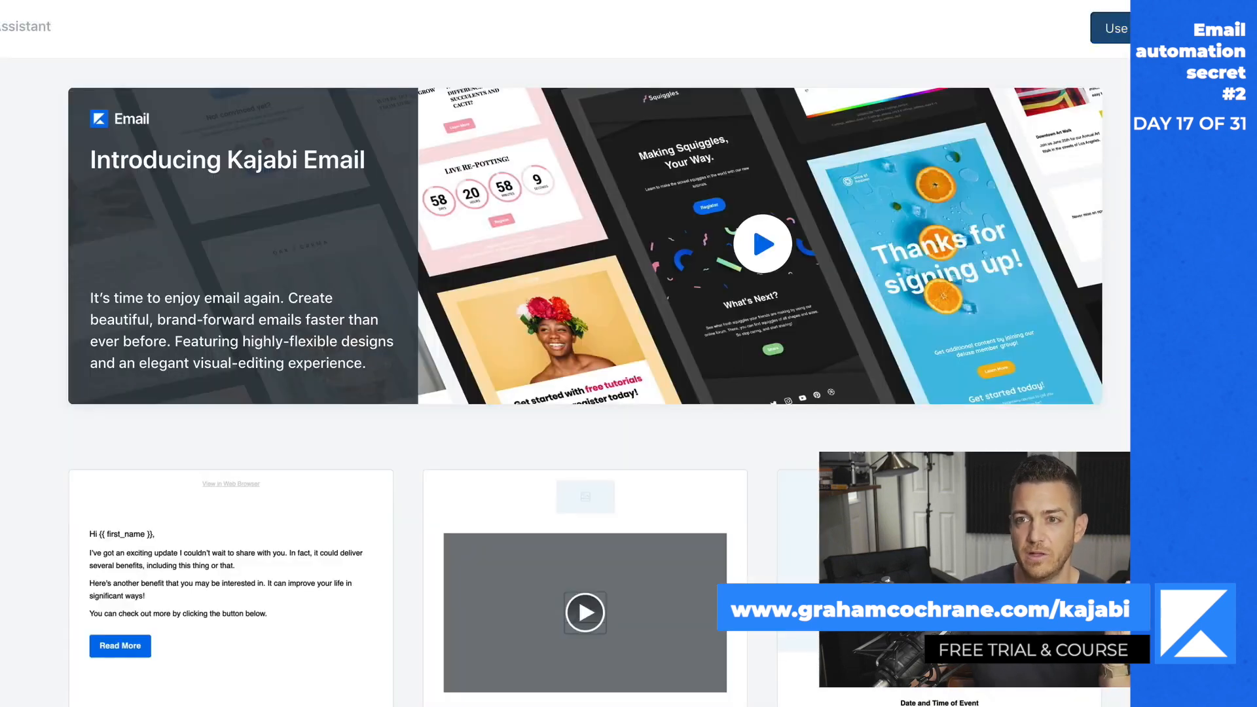
{"action": "left_click", "coordinate": [362, 248]}
{"action": "type", "text": "Lau"}
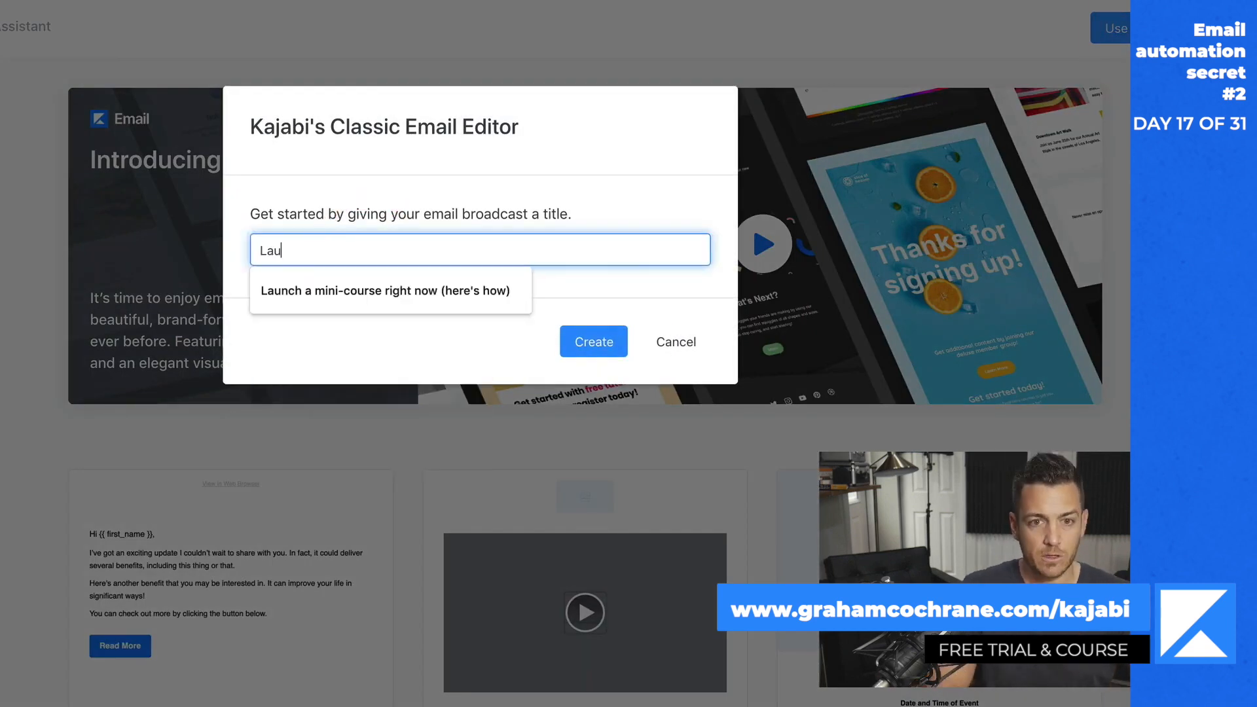
{"action": "type", "text": "nch Email 1"}
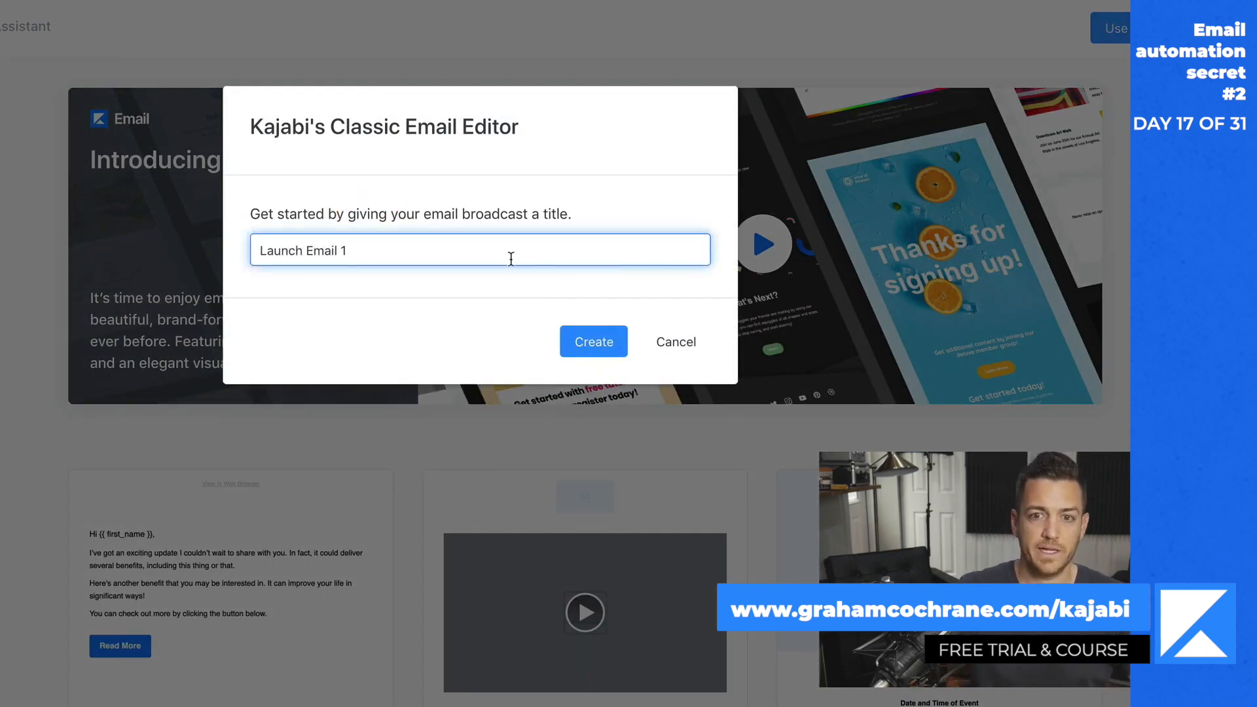
{"action": "left_click", "coordinate": [592, 342]}
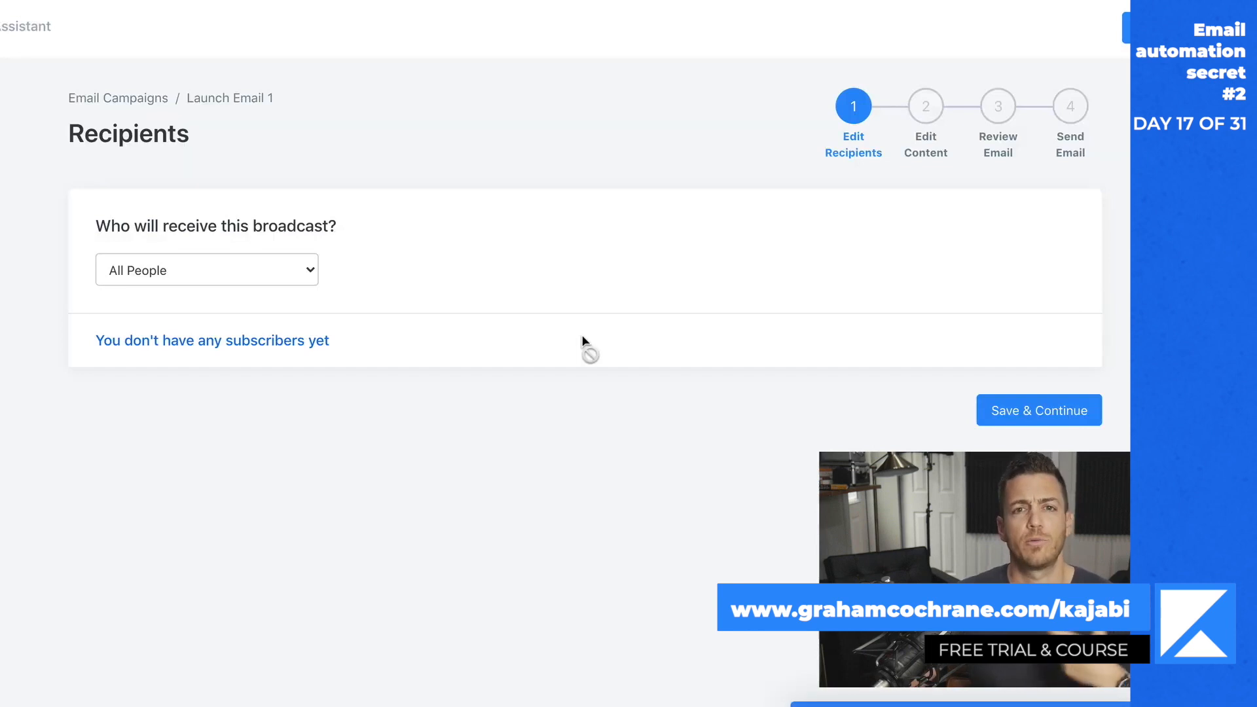
- Set the recipients to the Completed New Subscriber Sequence segment and enter the subject "My new course is friggin' awesome"
{"action": "left_click", "coordinate": [263, 273]}
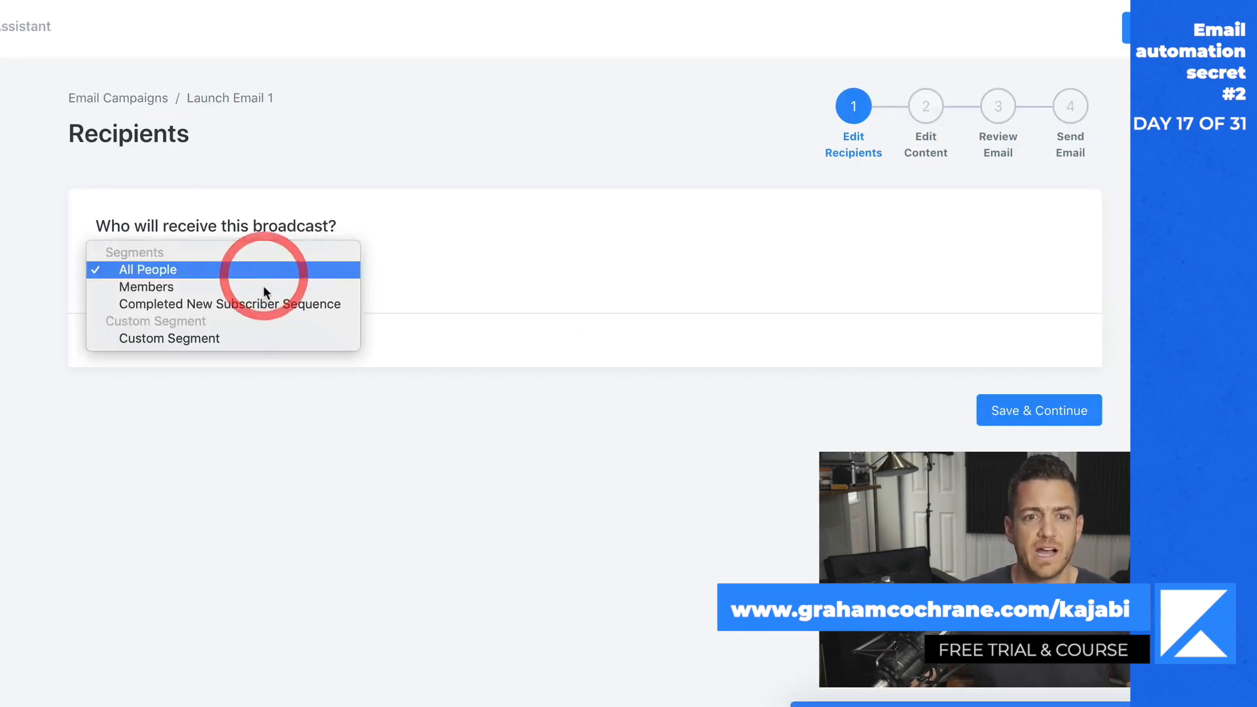
{"action": "left_click", "coordinate": [268, 309]}
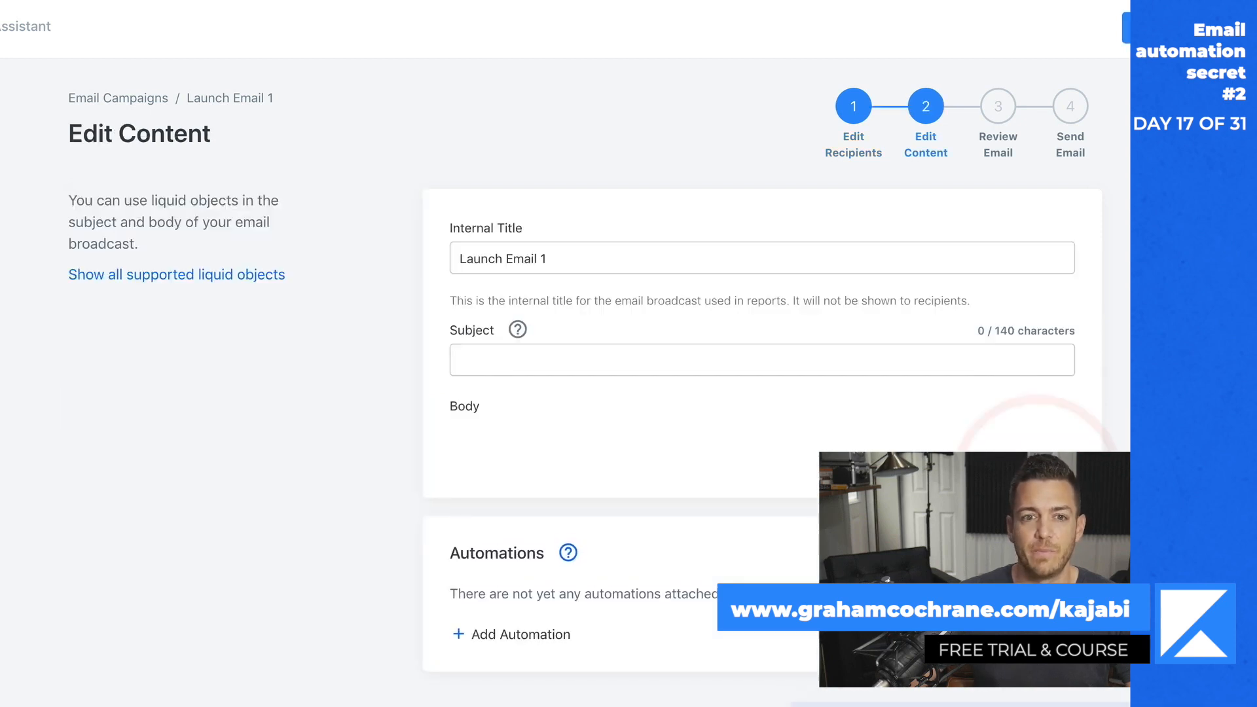
{"action": "left_click", "coordinate": [527, 370]}
{"action": "type", "text": "My "}
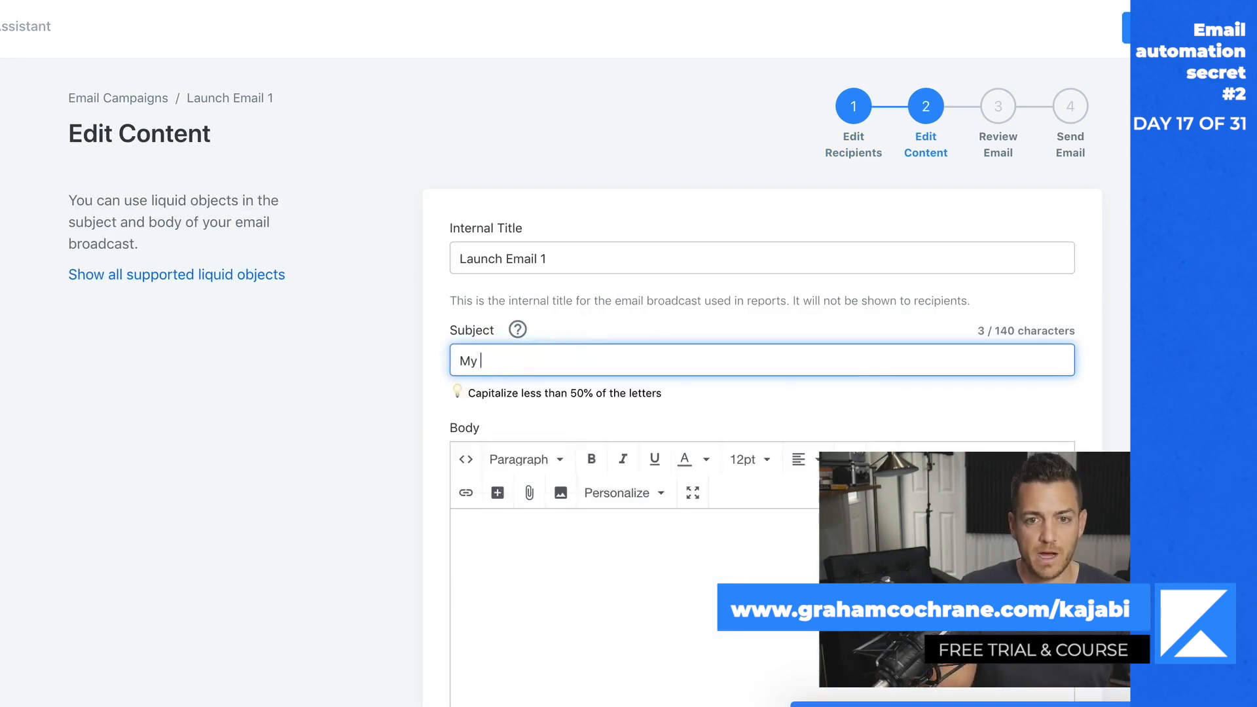
{"action": "type", "text": "new course is friggin' awesome"}
- Write the body as separate paragraphs: "Today I'm opening the doors to my new friggin' awesome course.", "Check out the details.", "Hope you are well!", "-G"
{"action": "left_click", "coordinate": [547, 531]}
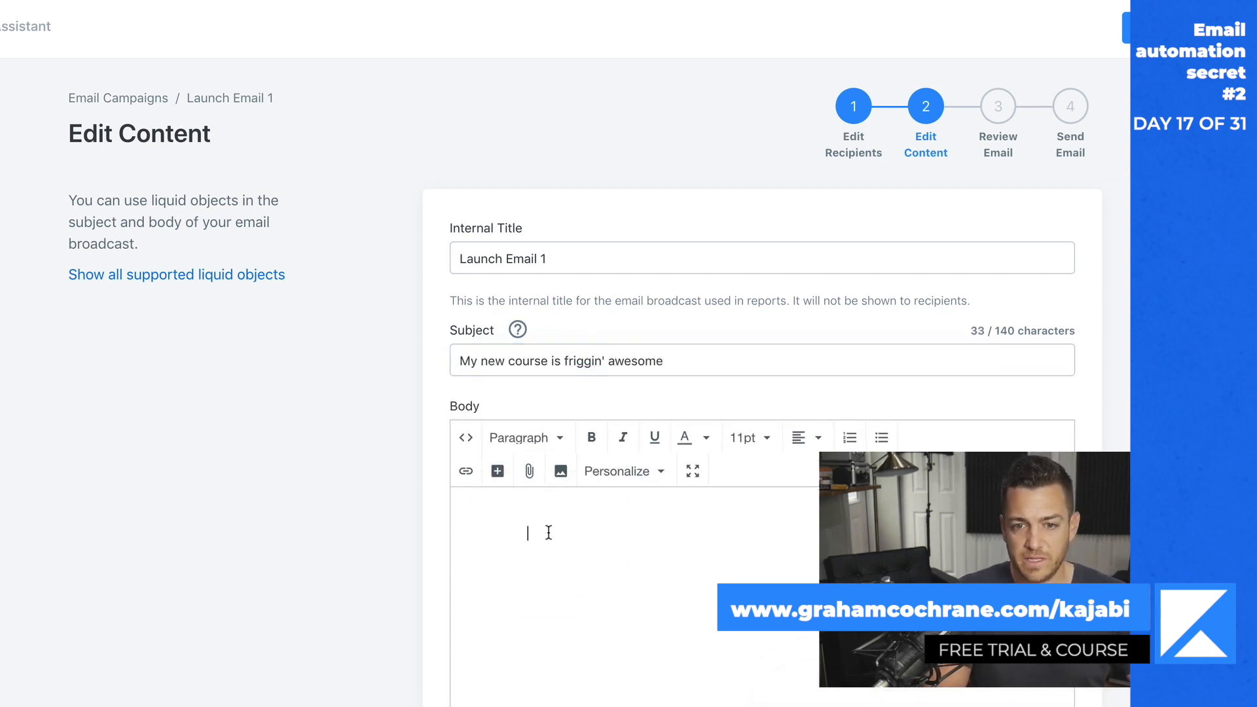
{"action": "type", "text": "Today I'm op"}
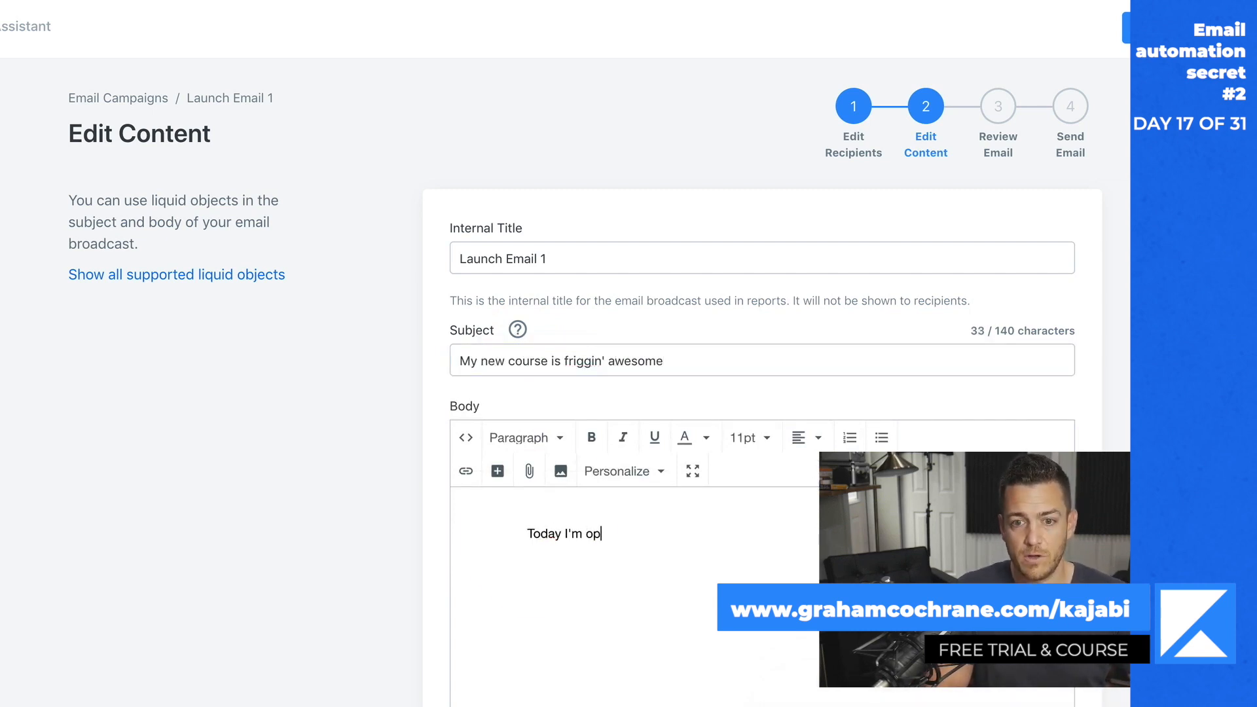
{"action": "type", "text": "ening the doors to my new friggin' awe"}
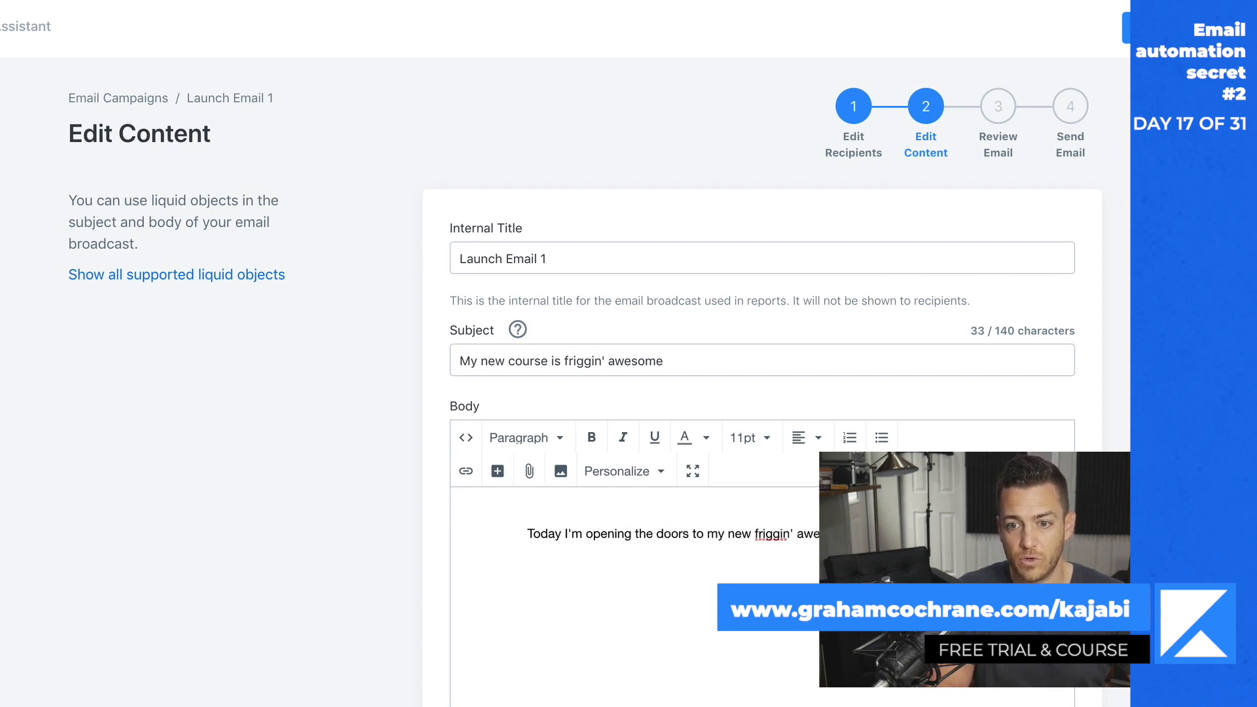
{"action": "key", "text": "Return"}
{"action": "type", "text": "Check out the details."}
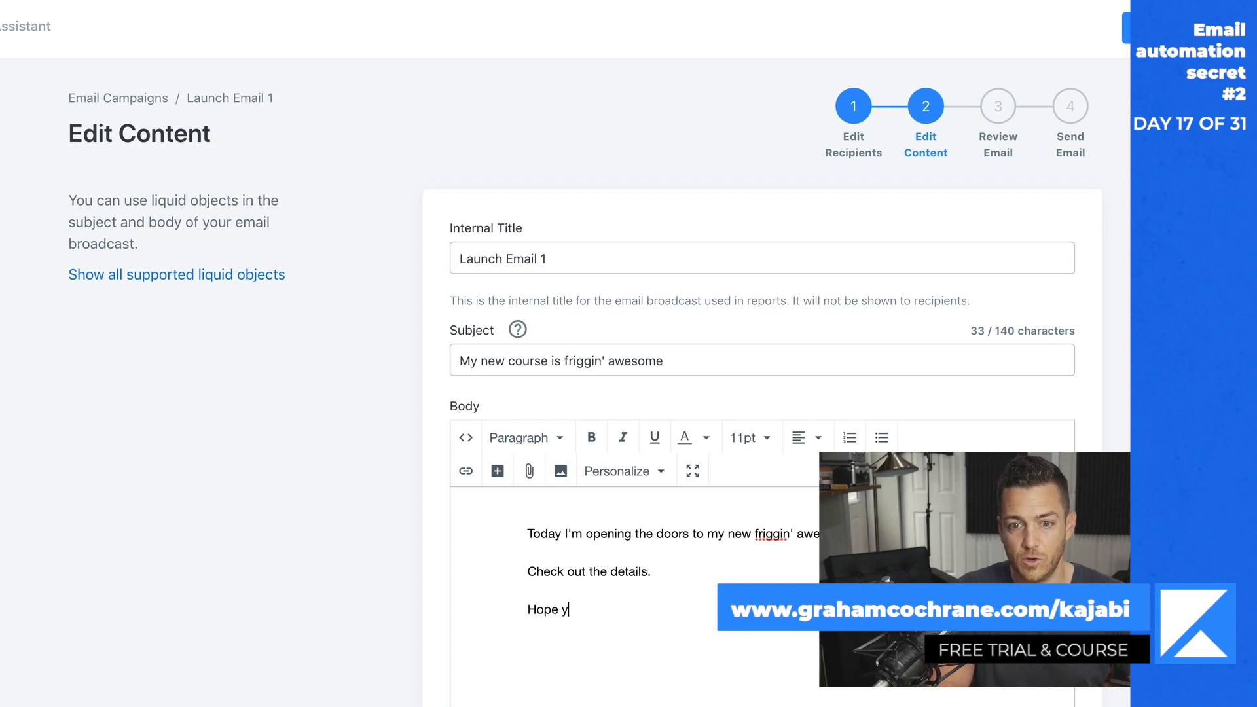
{"action": "type", "text": "!"}
{"action": "key", "text": "Return"}
{"action": "type", "text": "-G"}
- Link the sentence "Check out the details." to grahamcochrane.com/aia and save the email content
{"action": "left_click", "coordinate": [580, 572]}
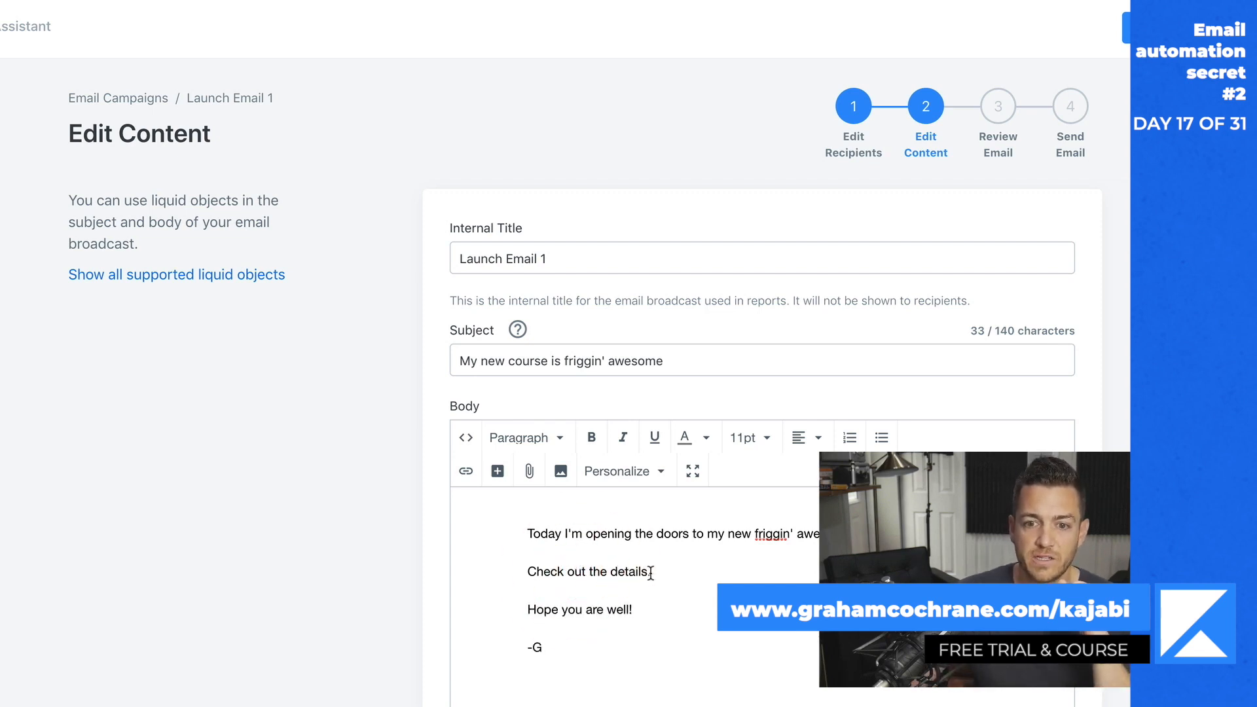
{"action": "left_click_drag", "start_coordinate": [651, 572], "coordinate": [541, 574]}
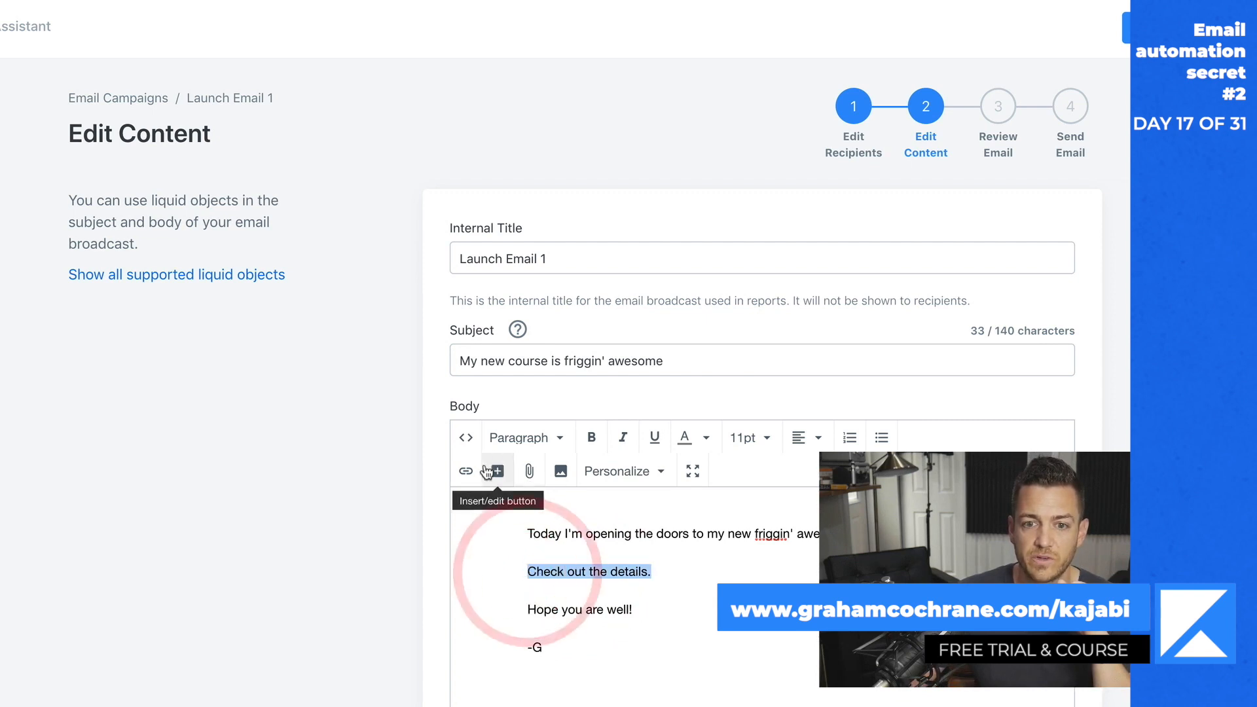
{"action": "left_click", "coordinate": [462, 472]}
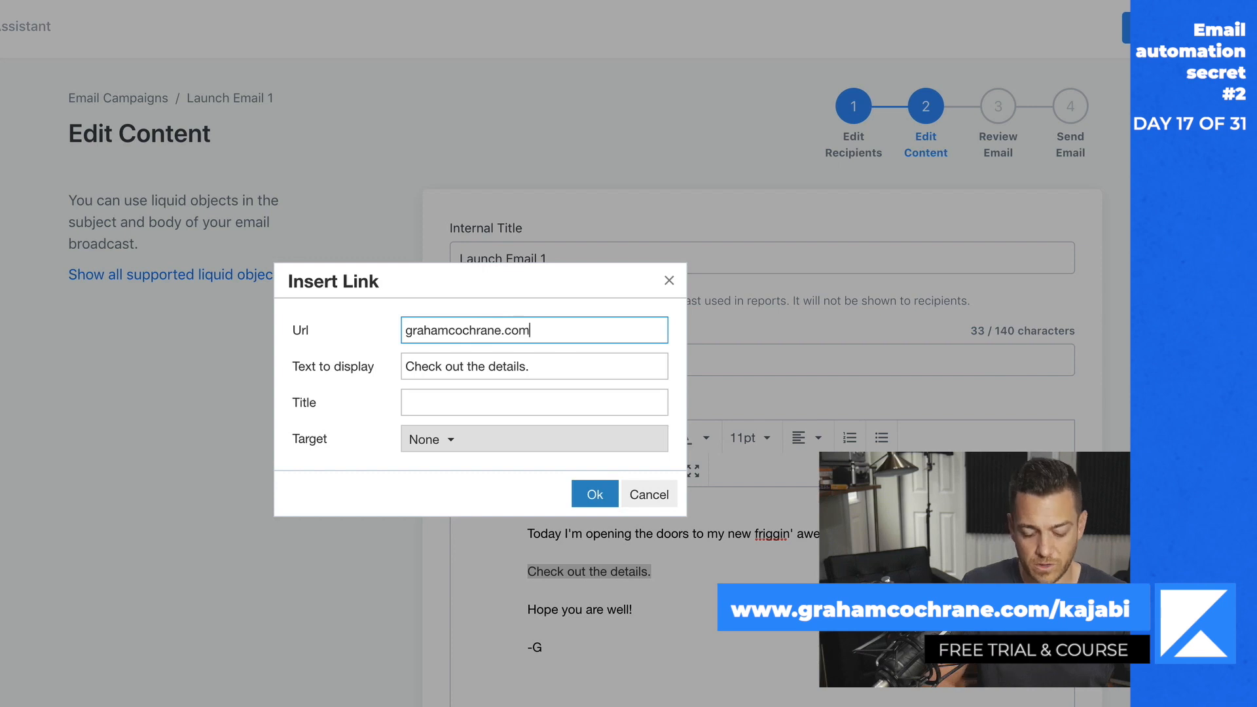
{"action": "key", "text": "Return"}
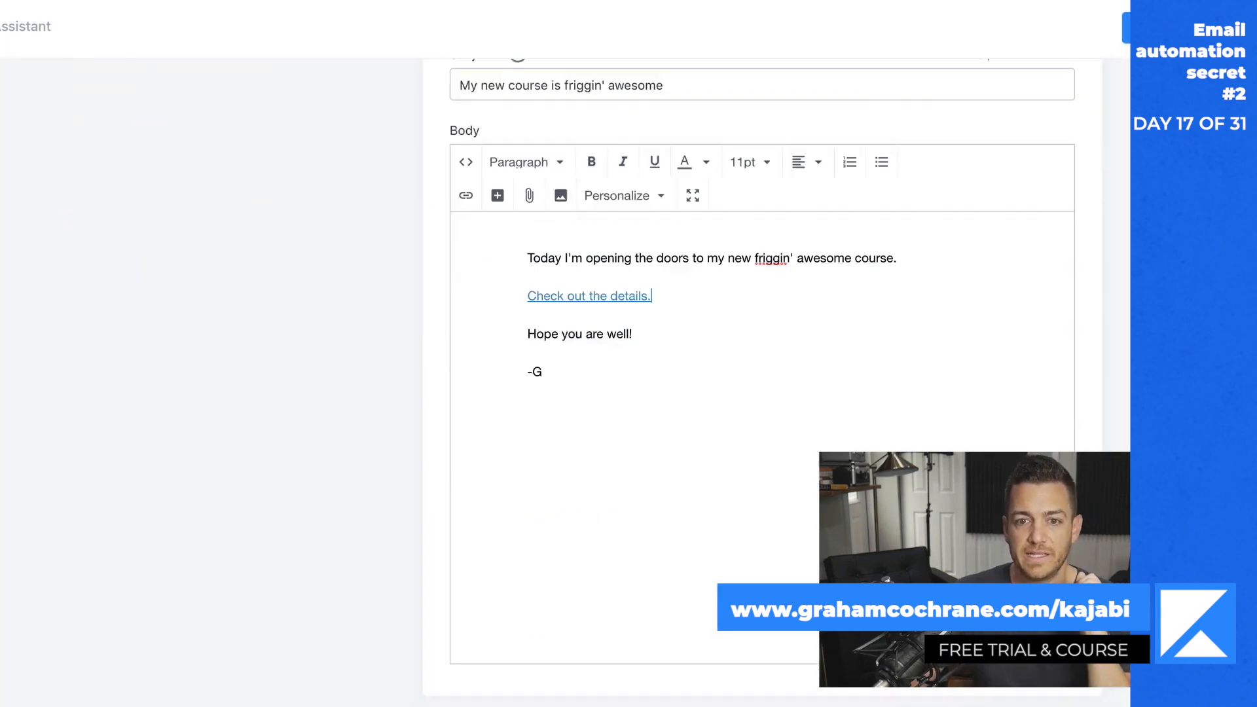
{"action": "scroll", "coordinate": [760, 354], "scroll_direction": "down", "scroll_amount": 3}
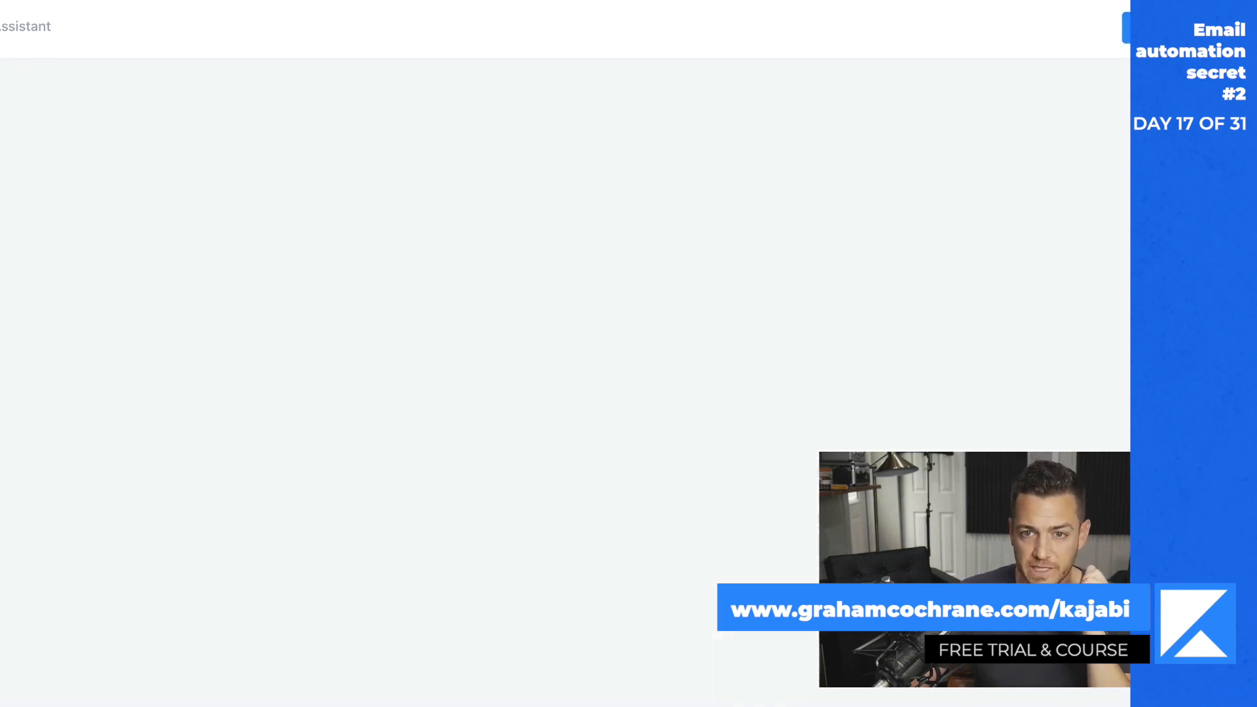
{"action": "left_click", "coordinate": [925, 107]}
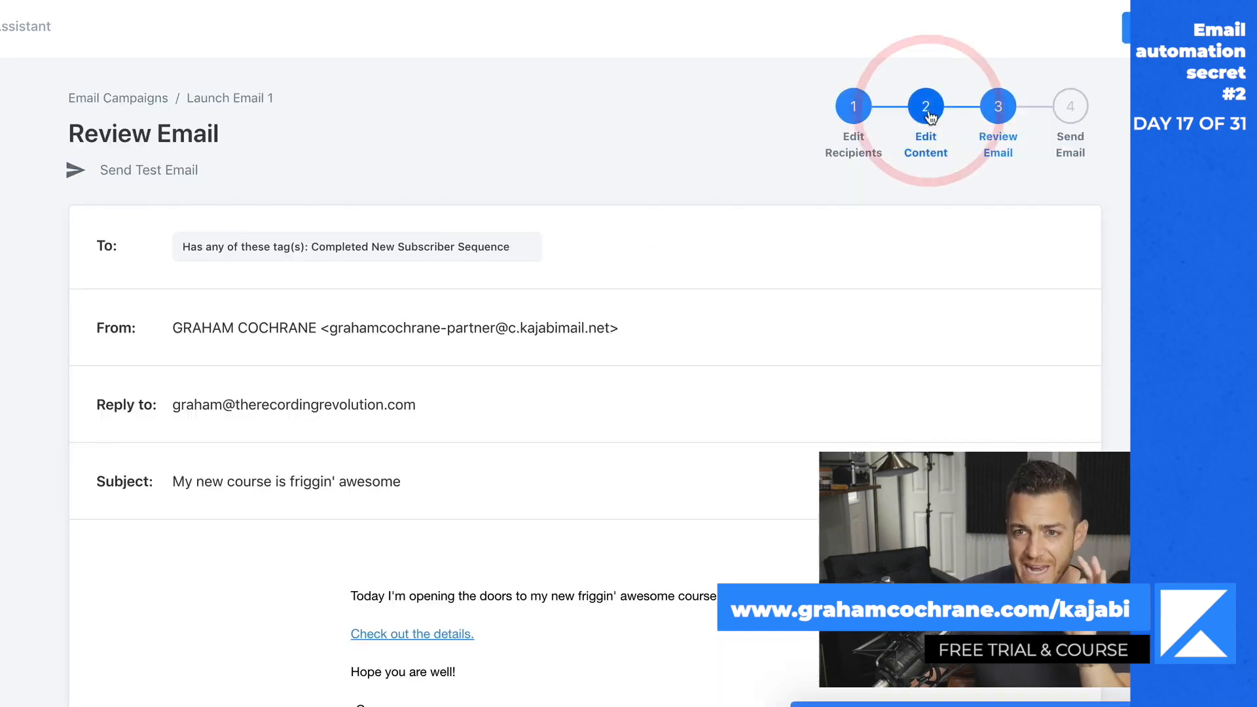
{"action": "scroll", "coordinate": [655, 524], "scroll_direction": "down", "scroll_amount": 7}
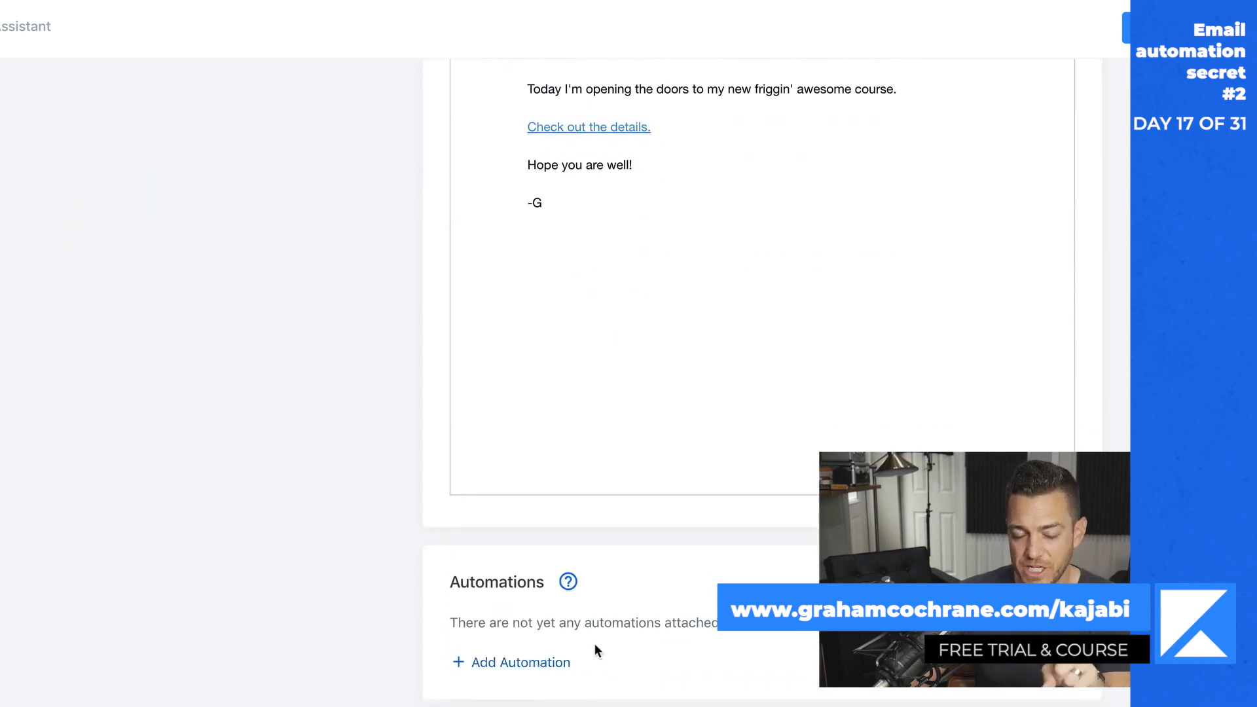
{"action": "scroll", "coordinate": [655, 661], "scroll_direction": "up", "scroll_amount": 6}
{"action": "scroll", "coordinate": [656, 655], "scroll_direction": "down", "scroll_amount": 1}
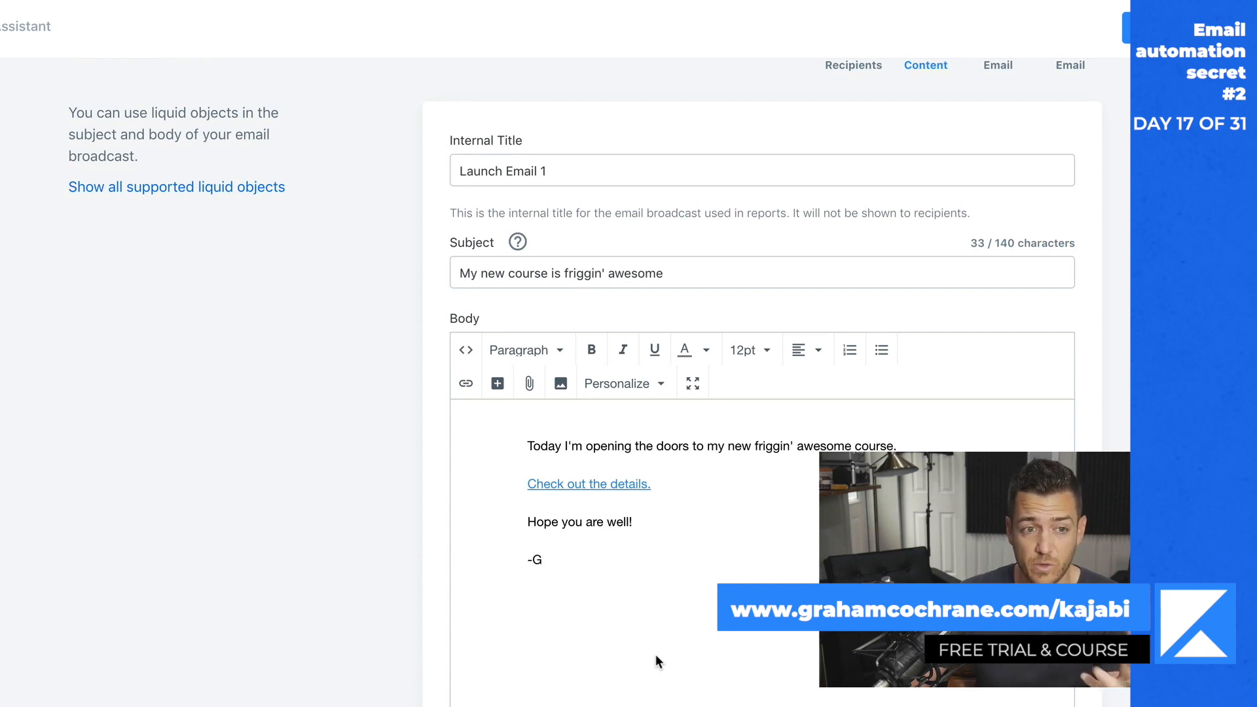
{"action": "scroll", "coordinate": [657, 660], "scroll_direction": "down", "scroll_amount": 6}
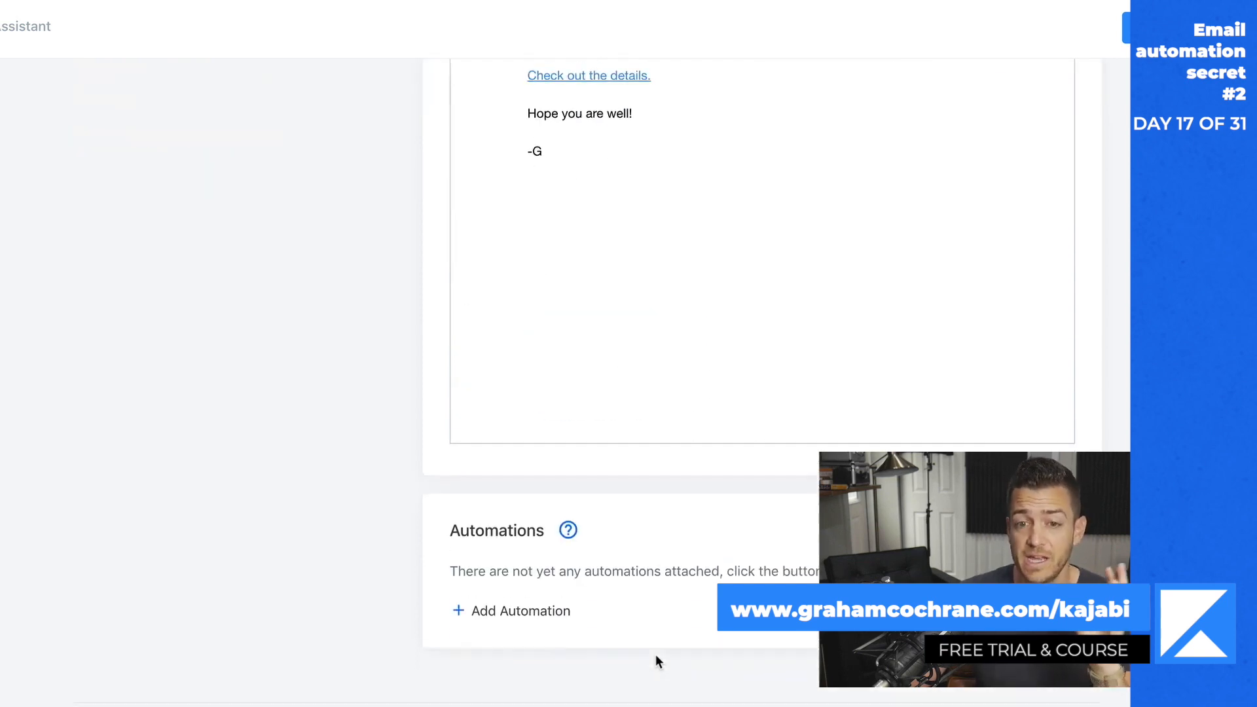
{"action": "left_click", "coordinate": [534, 604]}
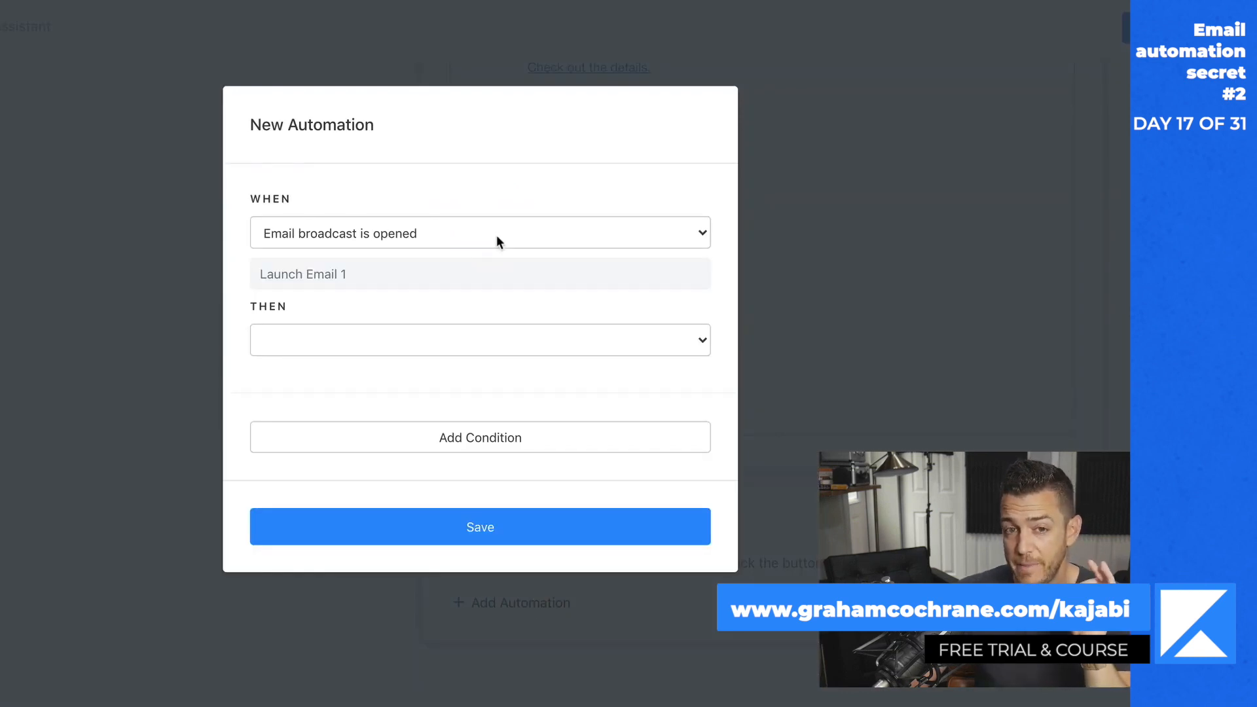
{"action": "left_click", "coordinate": [496, 234]}
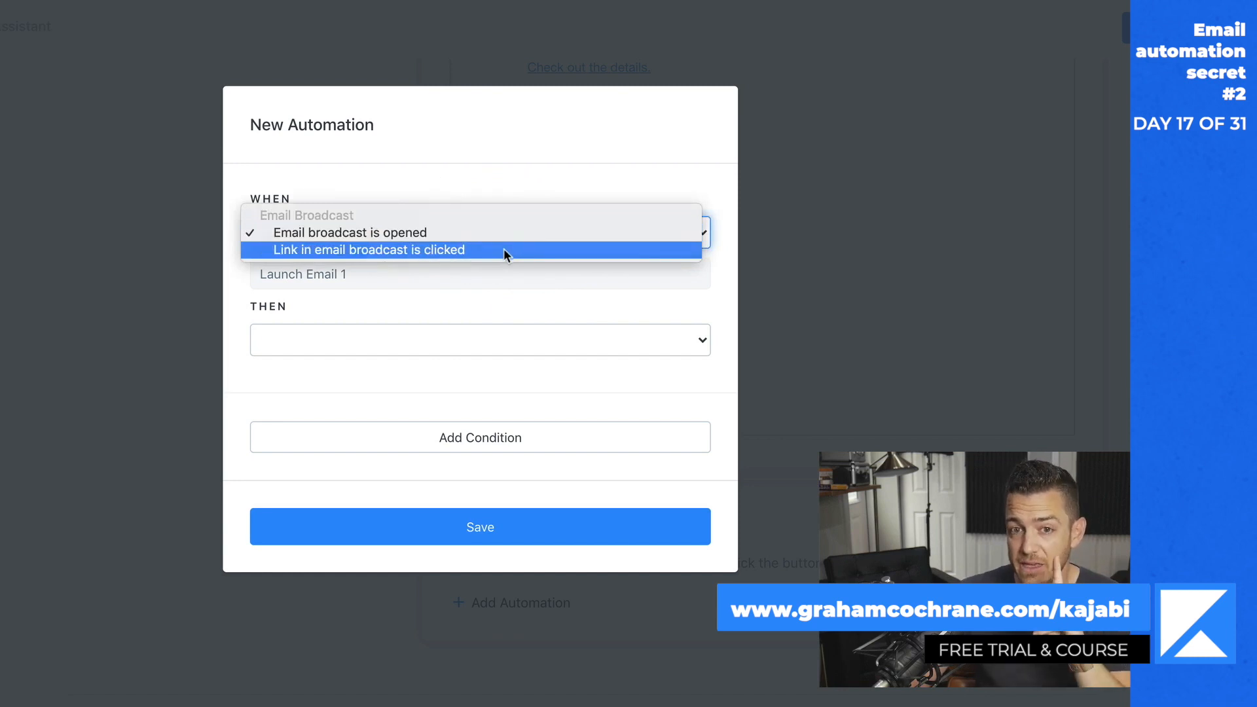
{"action": "left_click", "coordinate": [504, 251]}
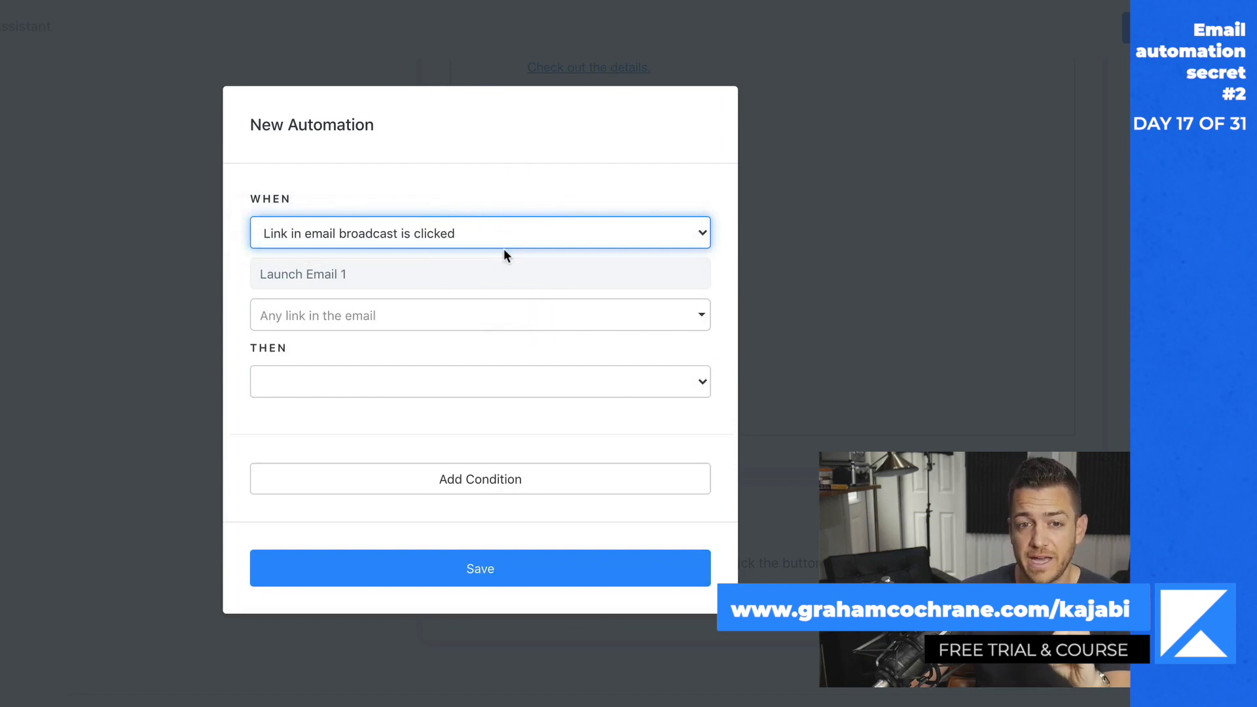
{"action": "left_click", "coordinate": [501, 318]}
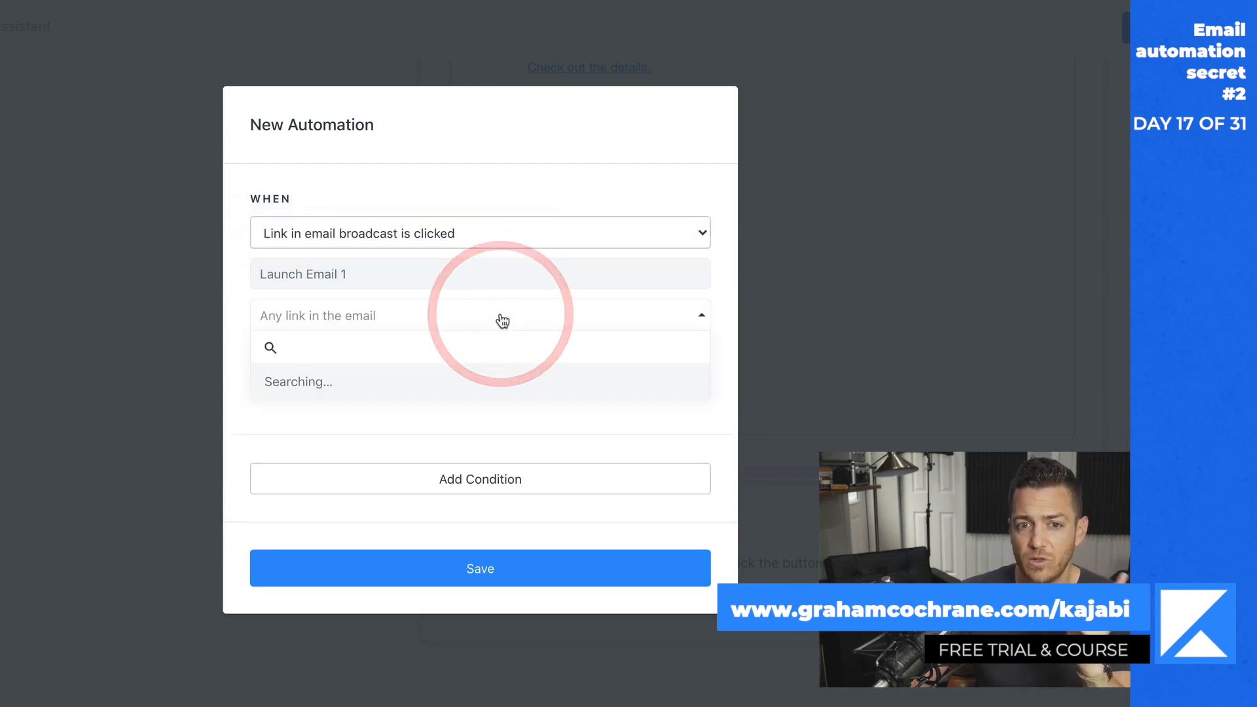
{"action": "left_click", "coordinate": [456, 353]}
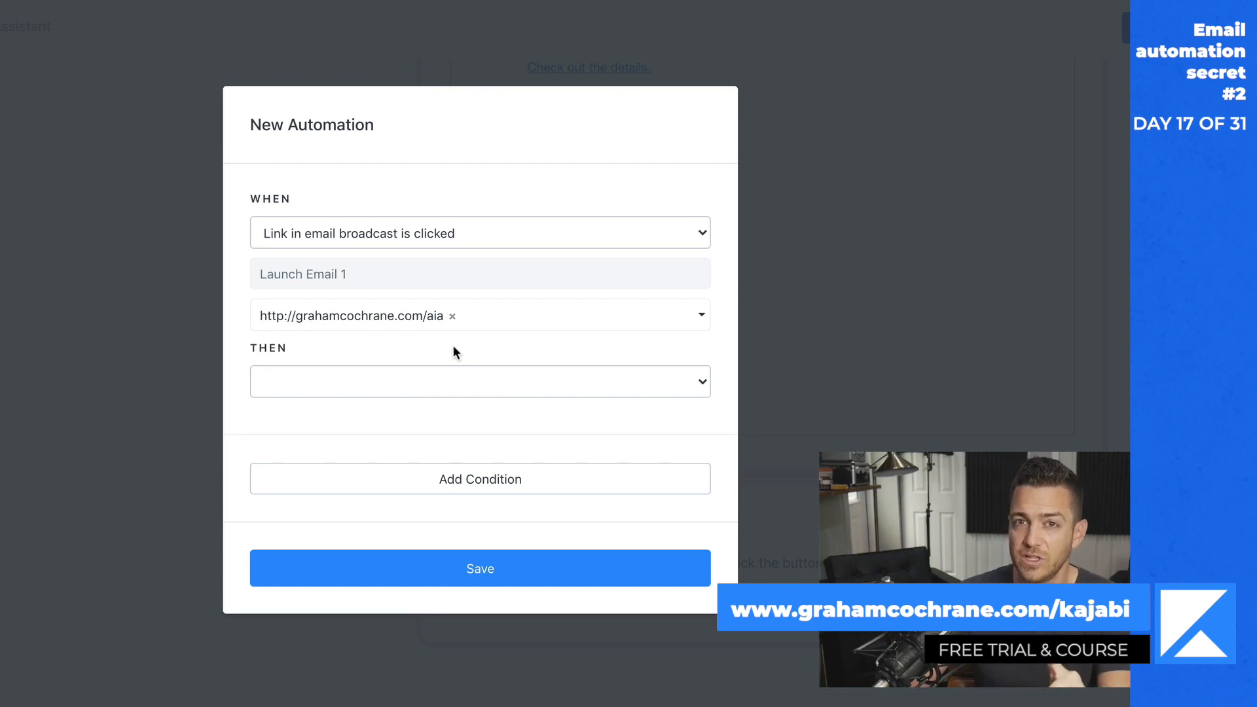
- Make the automation add a new tag "Visited Sales Page", and save the automation and the email
{"action": "left_click", "coordinate": [497, 385]}
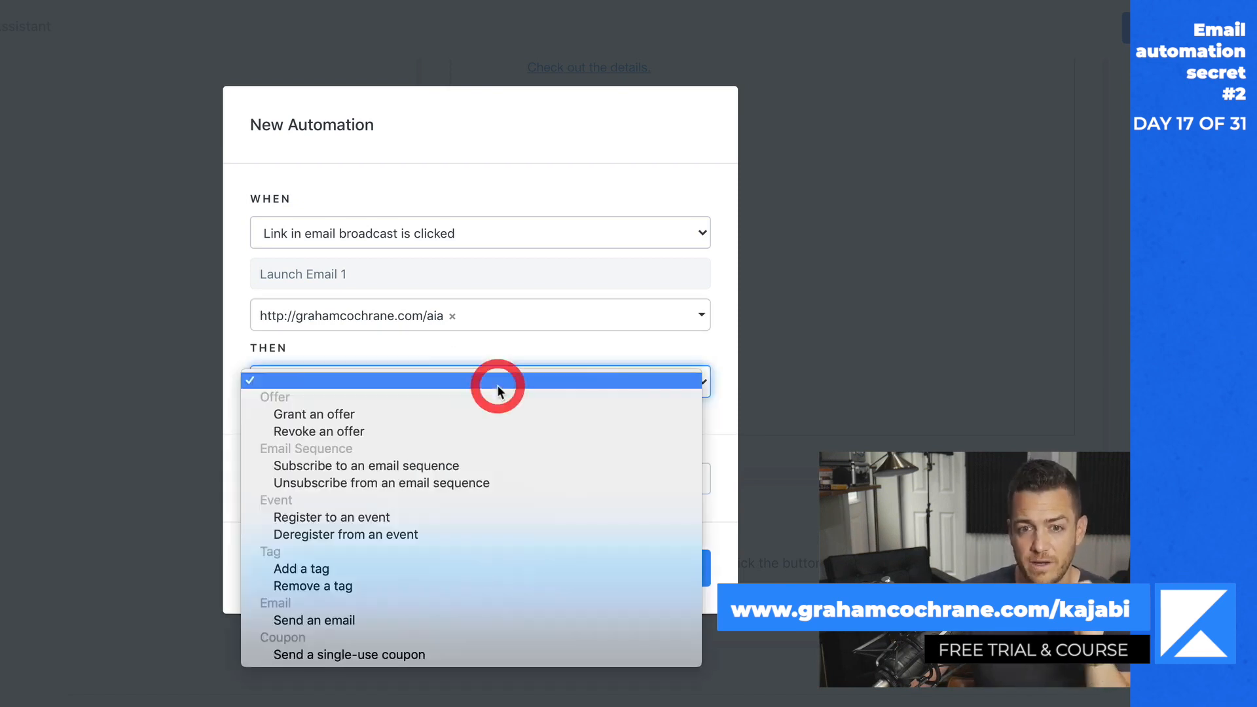
{"action": "left_click", "coordinate": [443, 569]}
{"action": "left_click", "coordinate": [409, 424]}
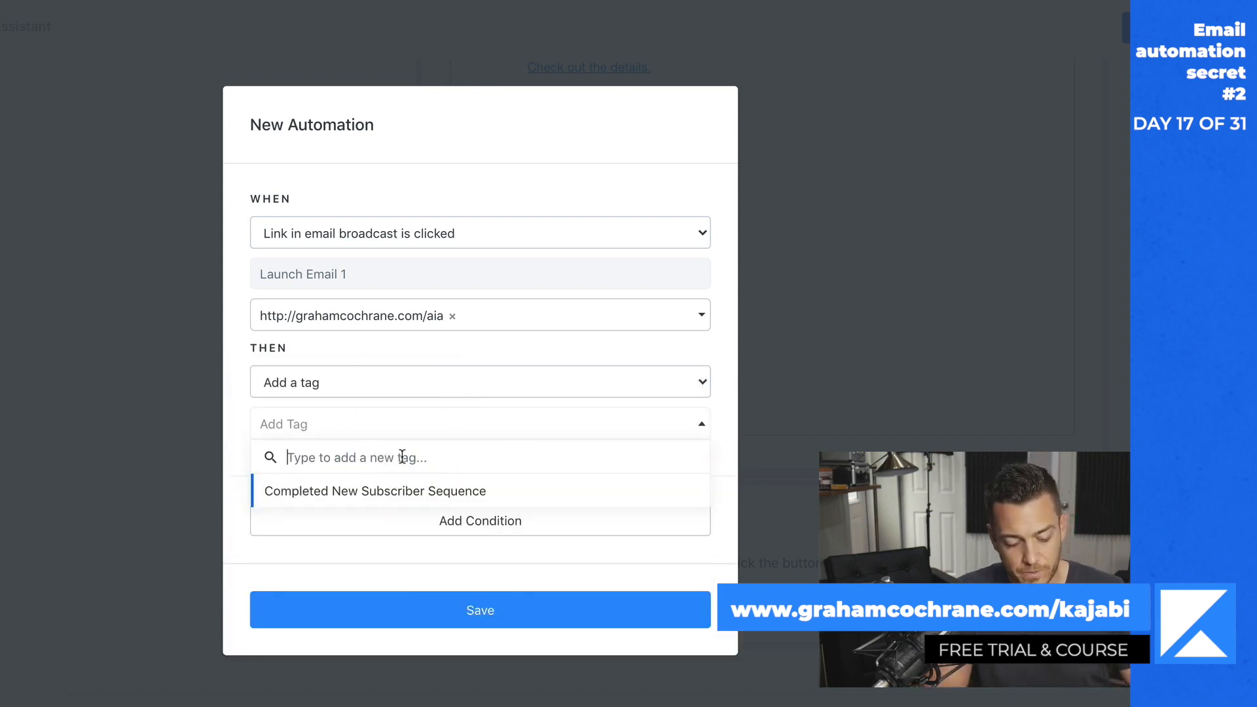
{"action": "type", "text": "Visited Sales Page"}
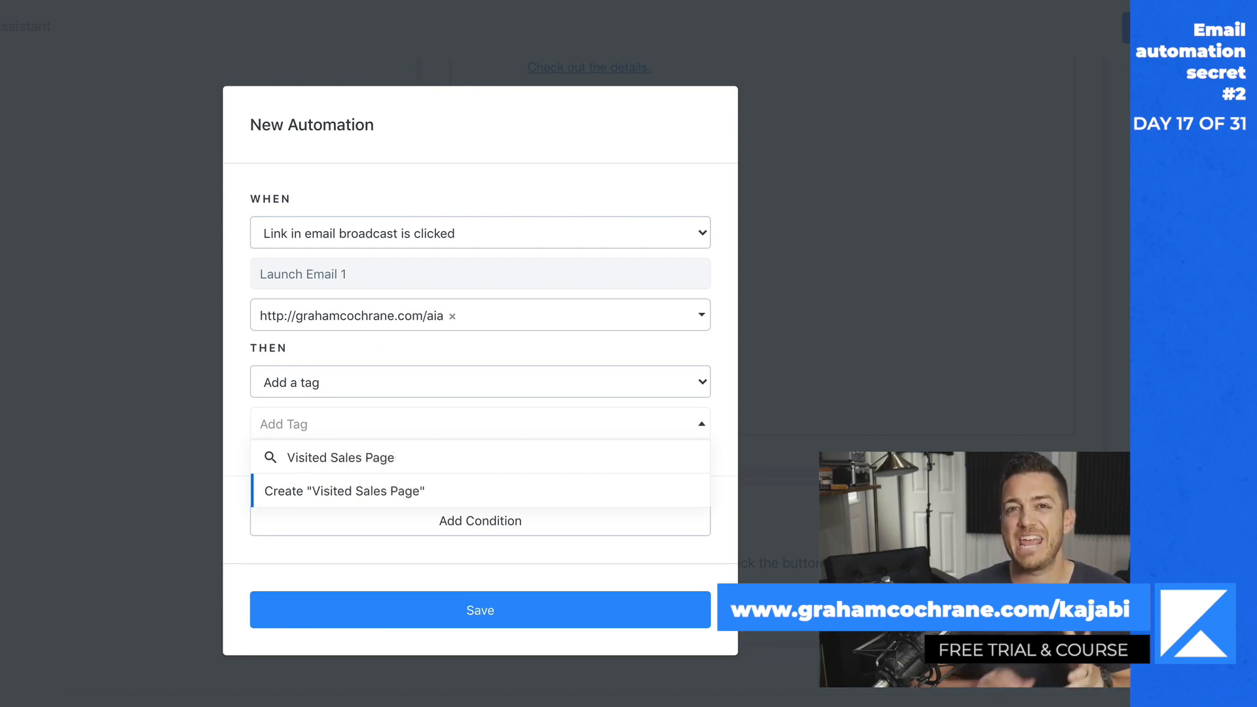
{"action": "left_click", "coordinate": [407, 490]}
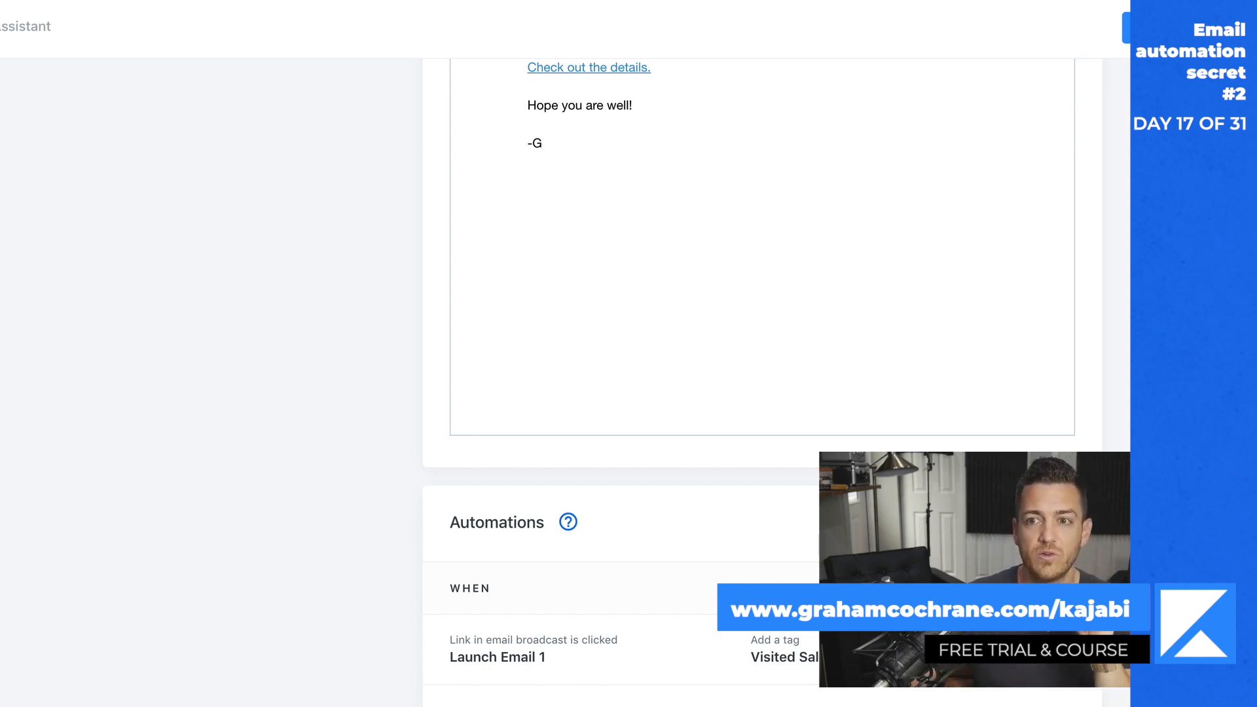
{"action": "left_click", "coordinate": [1127, 27]}
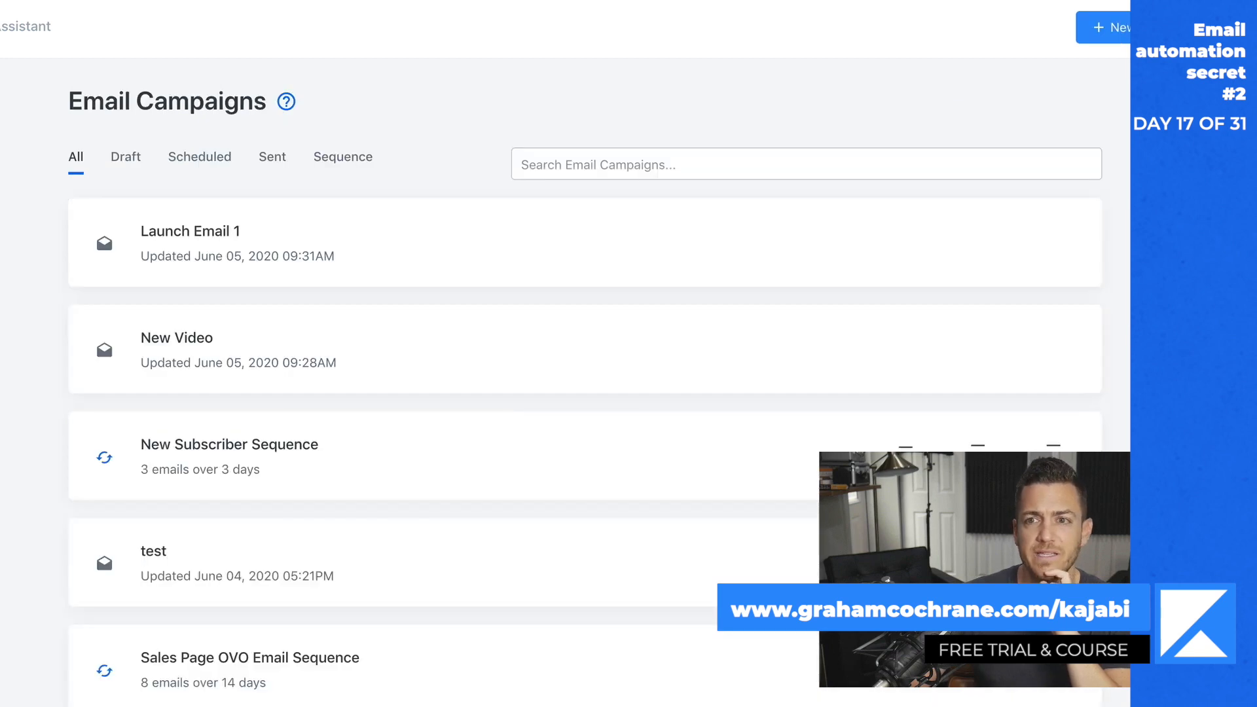
- Create another email broadcast titled "Payment Plan" with the classic email editor
{"action": "left_click", "coordinate": [1105, 28]}
{"action": "left_click", "coordinate": [357, 273]}
{"action": "left_click", "coordinate": [739, 542]}
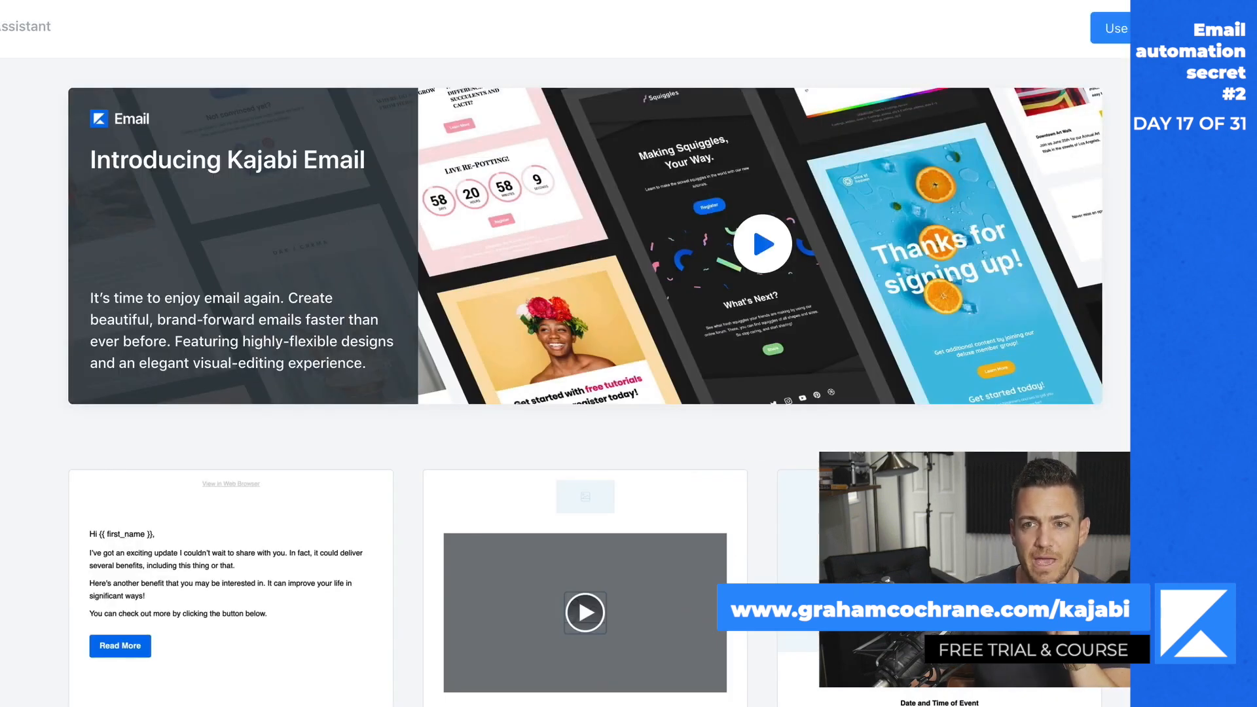
{"action": "left_click", "coordinate": [1113, 27]}
{"action": "left_click", "coordinate": [461, 249]}
{"action": "type", "text": "Pa"}
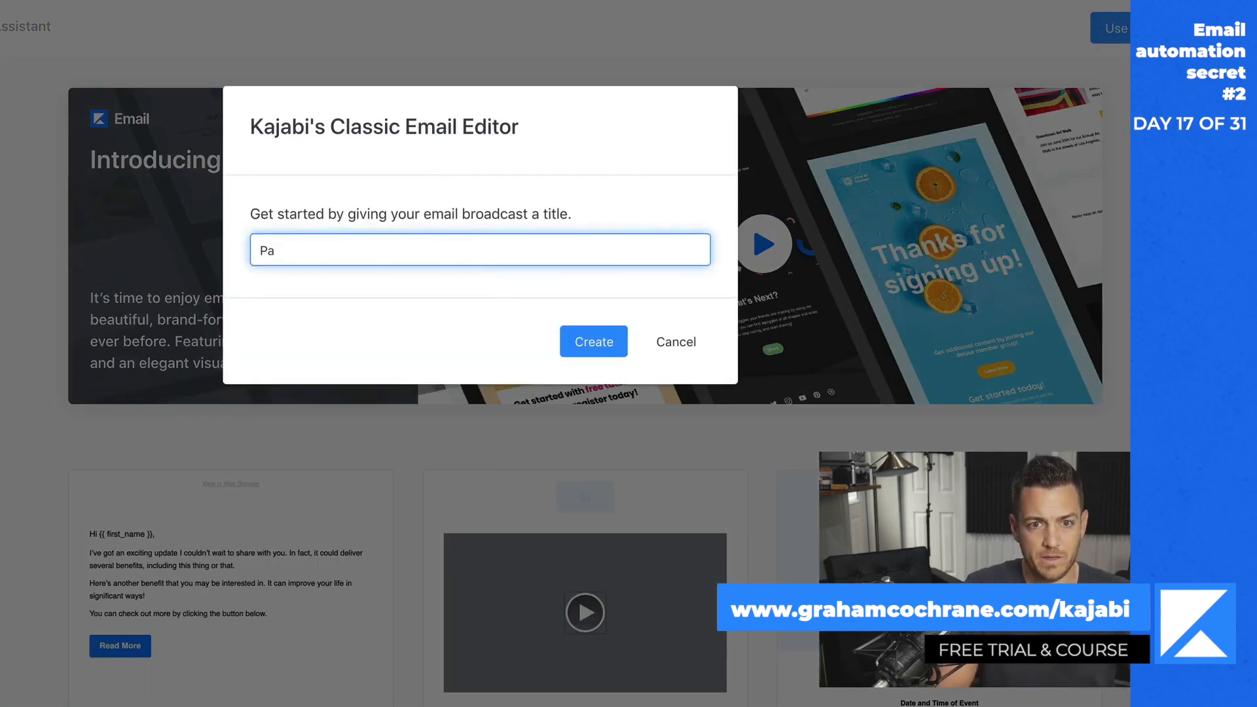
{"action": "key", "text": "Return"}
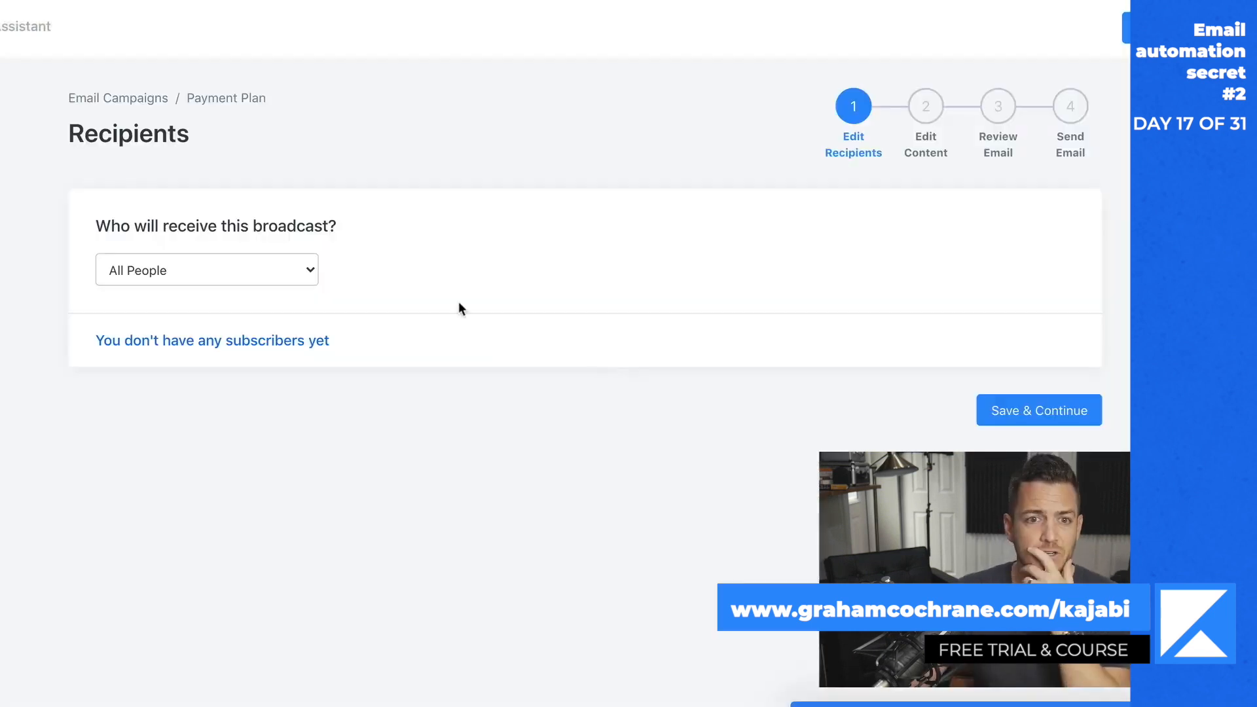
- Set the broadcast's recipients to a custom segment filtered by "Has any of these tag(s)" with the tag "Visited Sales Page"
{"action": "left_click", "coordinate": [290, 270]}
{"action": "left_click", "coordinate": [275, 339]}
{"action": "left_click", "coordinate": [547, 282]}
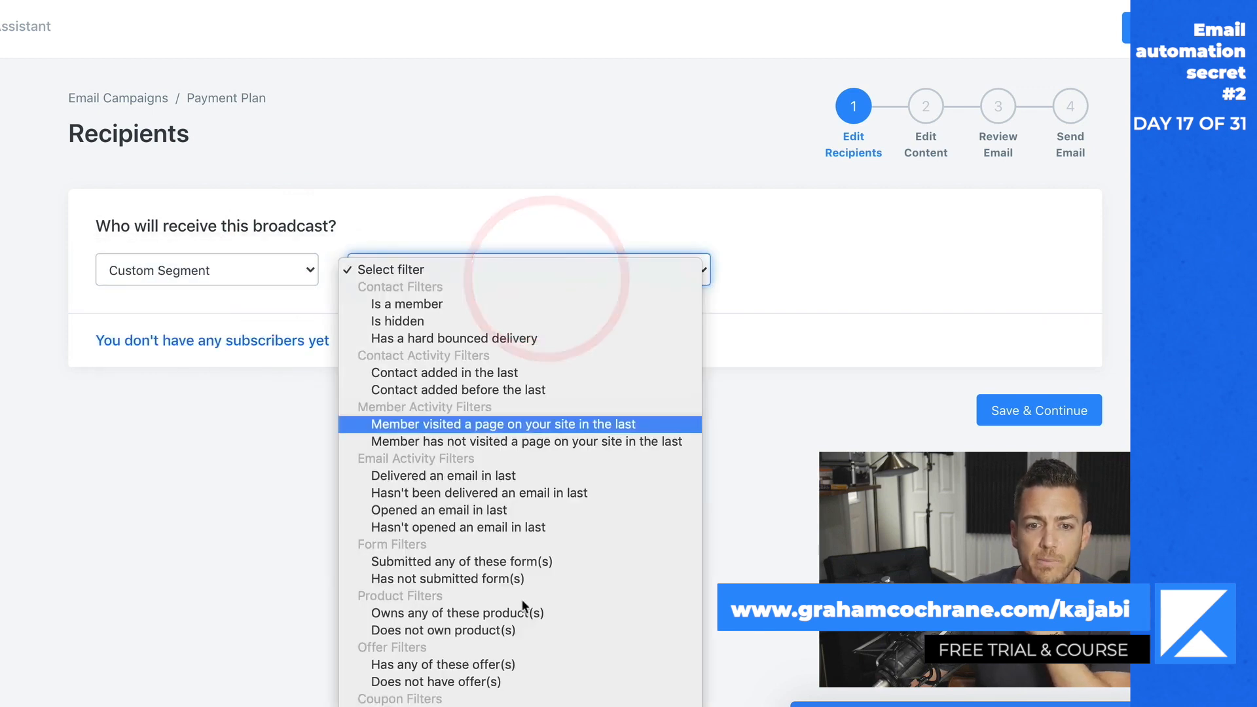
{"action": "left_click", "coordinate": [519, 622]}
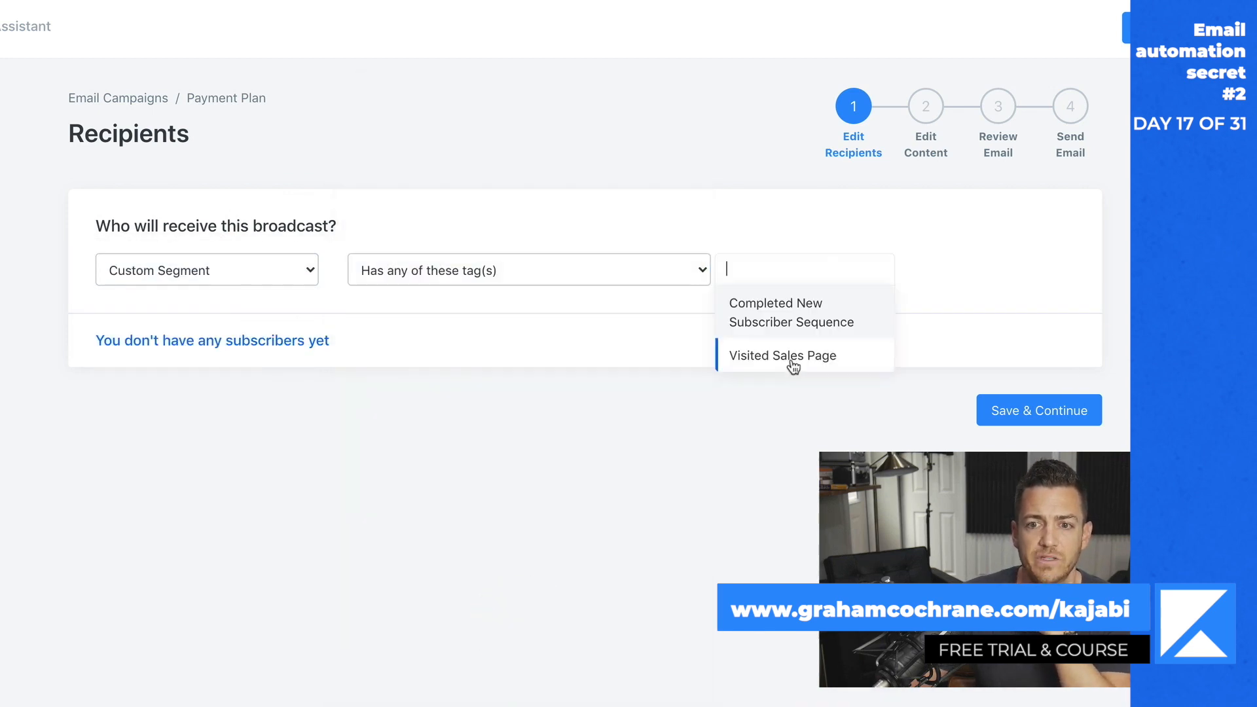
{"action": "left_click", "coordinate": [791, 357]}
{"action": "left_click", "coordinate": [971, 275]}
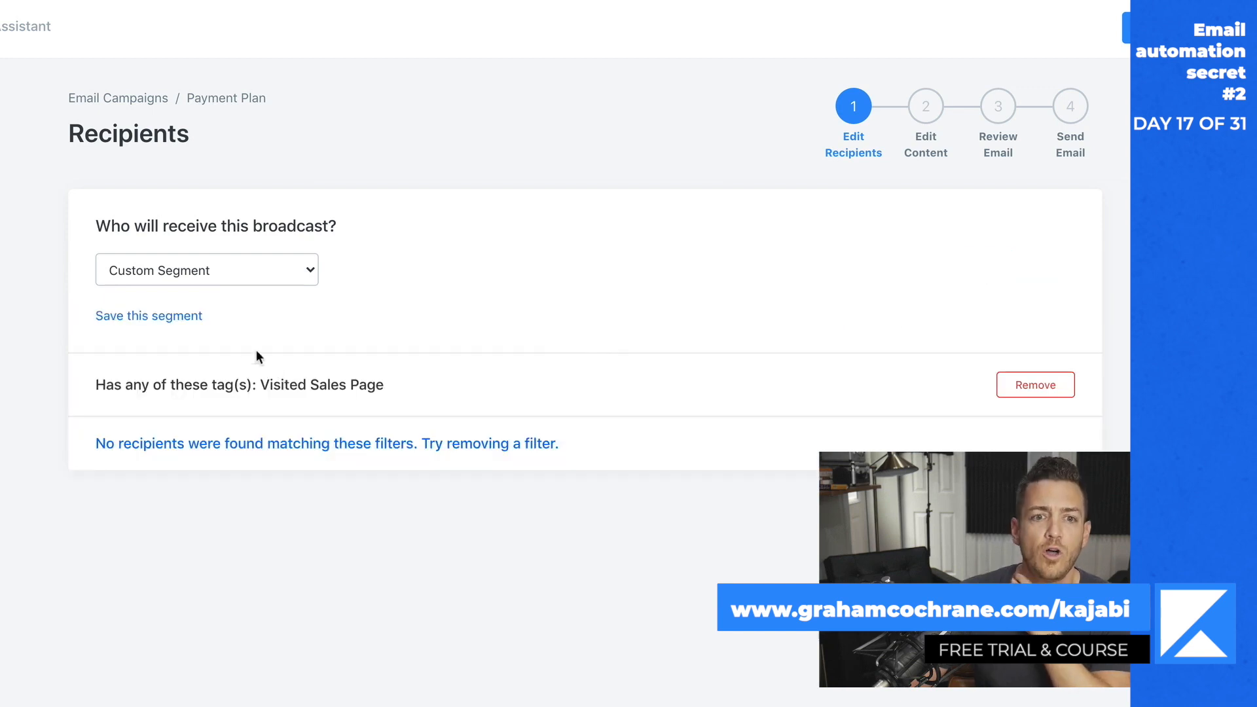
- Add a second recipient filter, "Does not own product(s)", for the product "My First Mini Course"
{"action": "left_click", "coordinate": [286, 270]}
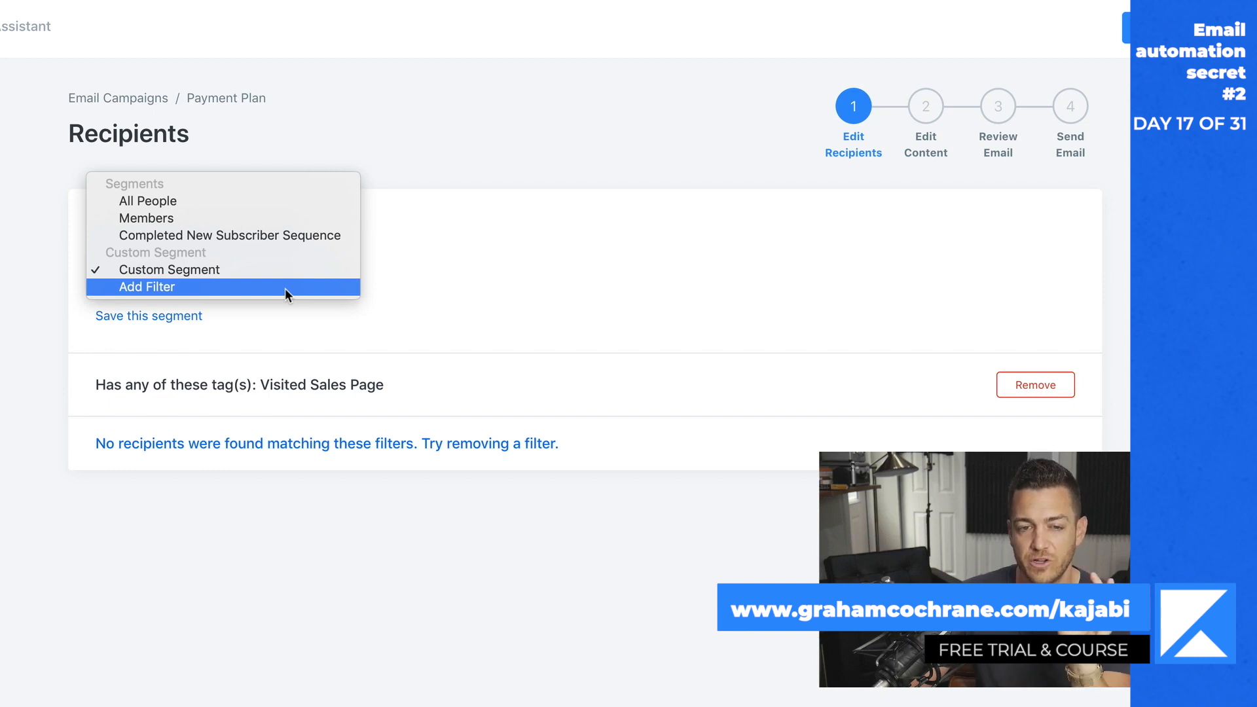
{"action": "left_click", "coordinate": [285, 289]}
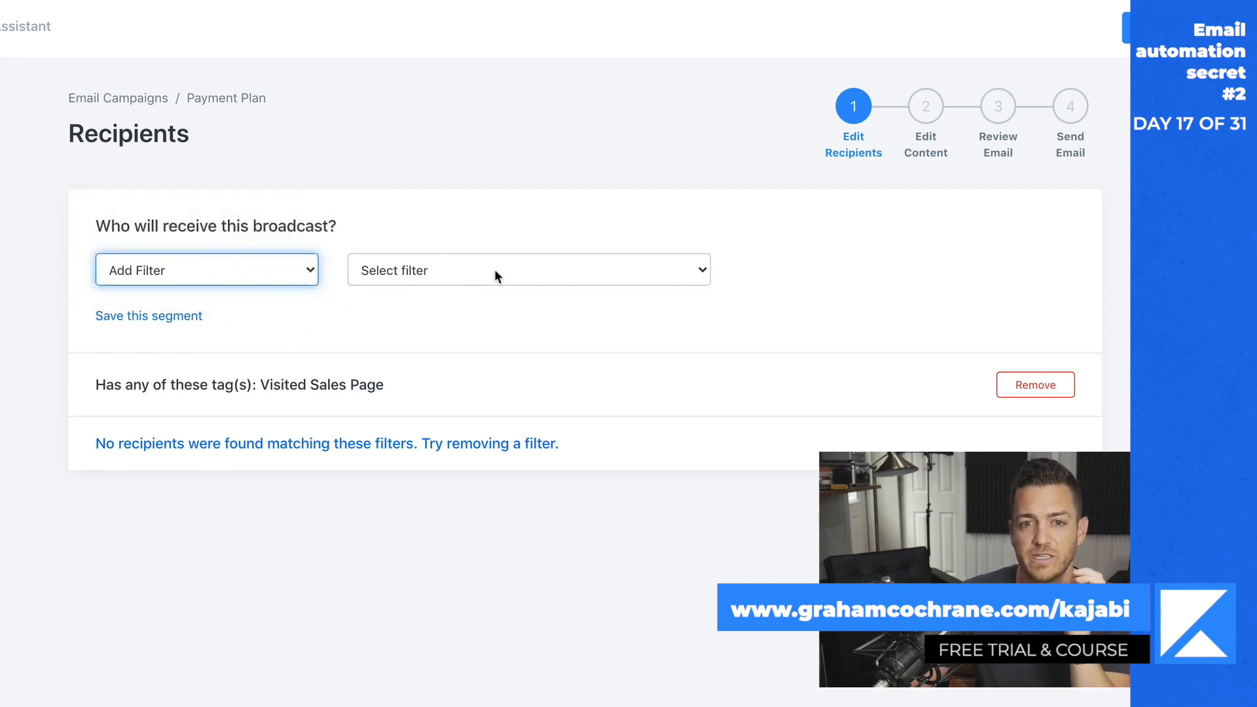
{"action": "left_click", "coordinate": [494, 269]}
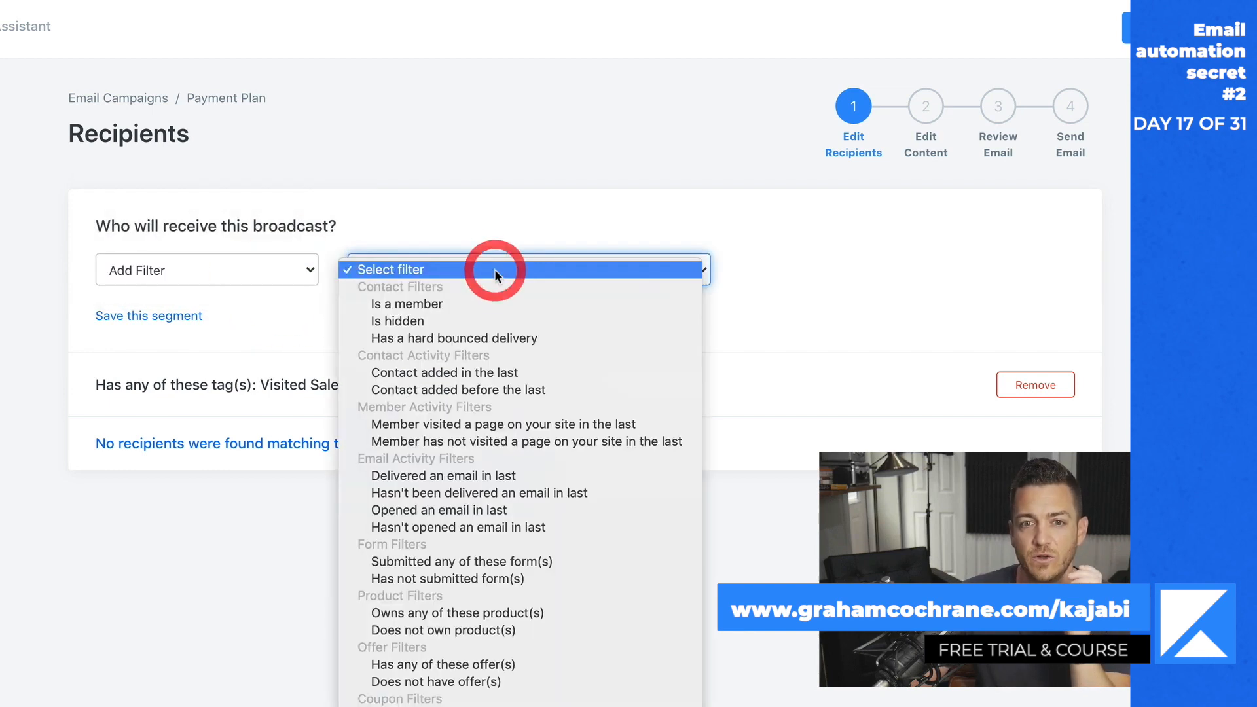
{"action": "left_click", "coordinate": [513, 629]}
{"action": "left_click", "coordinate": [815, 272]}
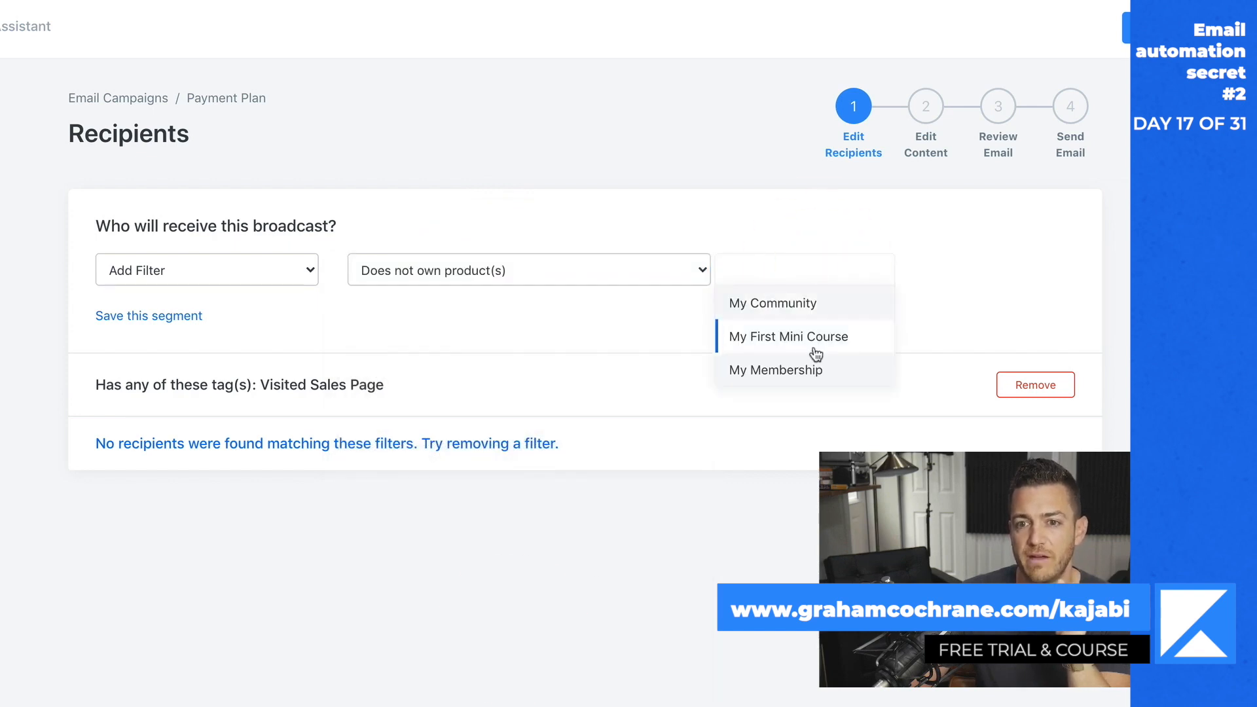
{"action": "left_click", "coordinate": [815, 354]}
{"action": "left_click", "coordinate": [990, 270]}
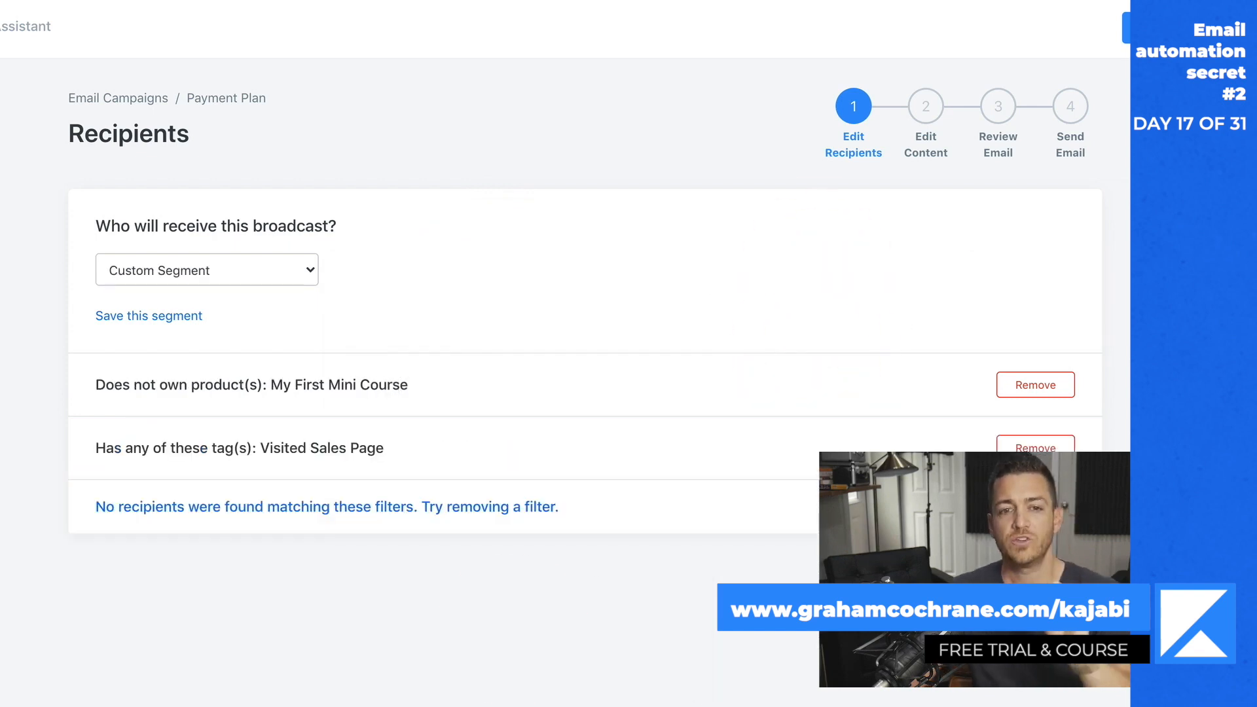